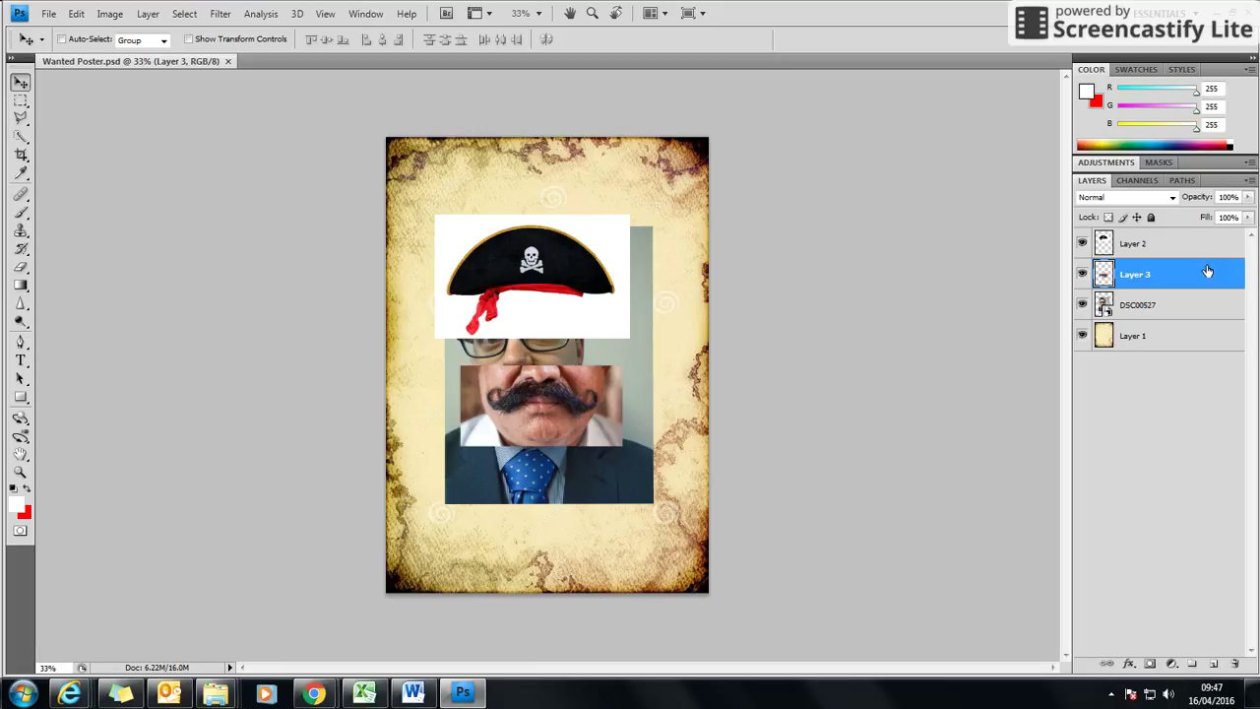
- Rename Layer 2, which contains the pirate hat, as Hat
click(1130, 246)
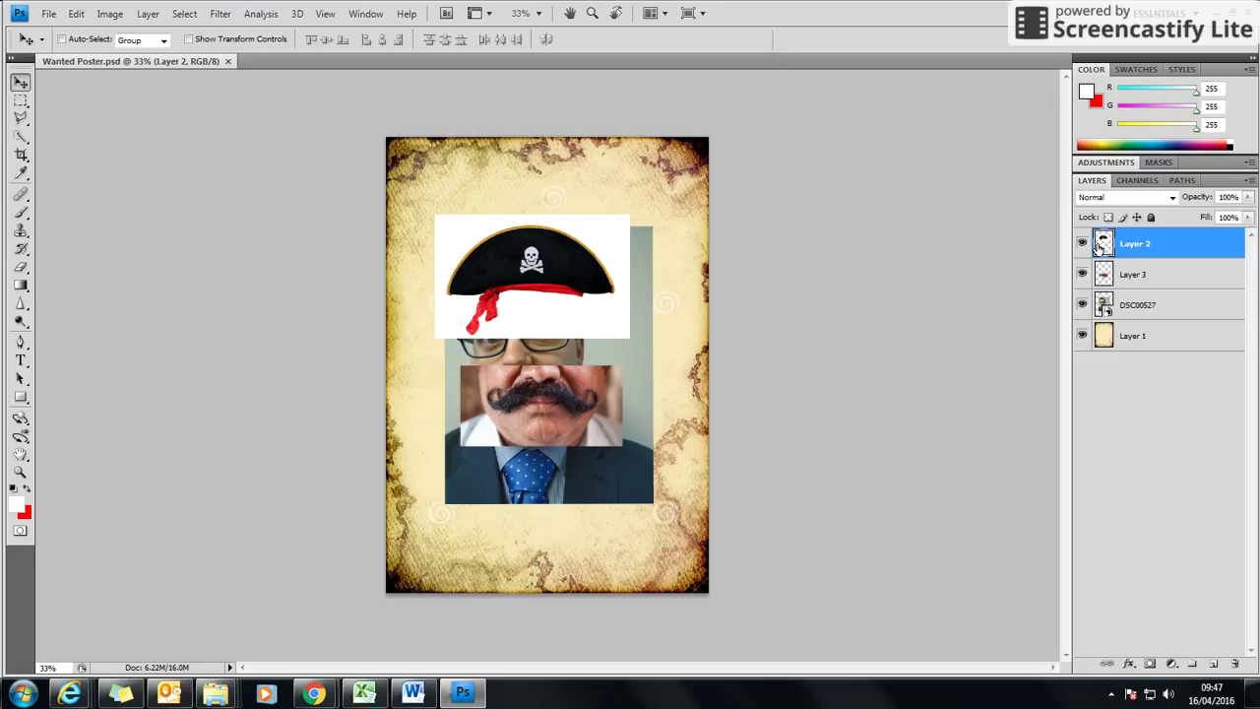
right_click(1146, 248)
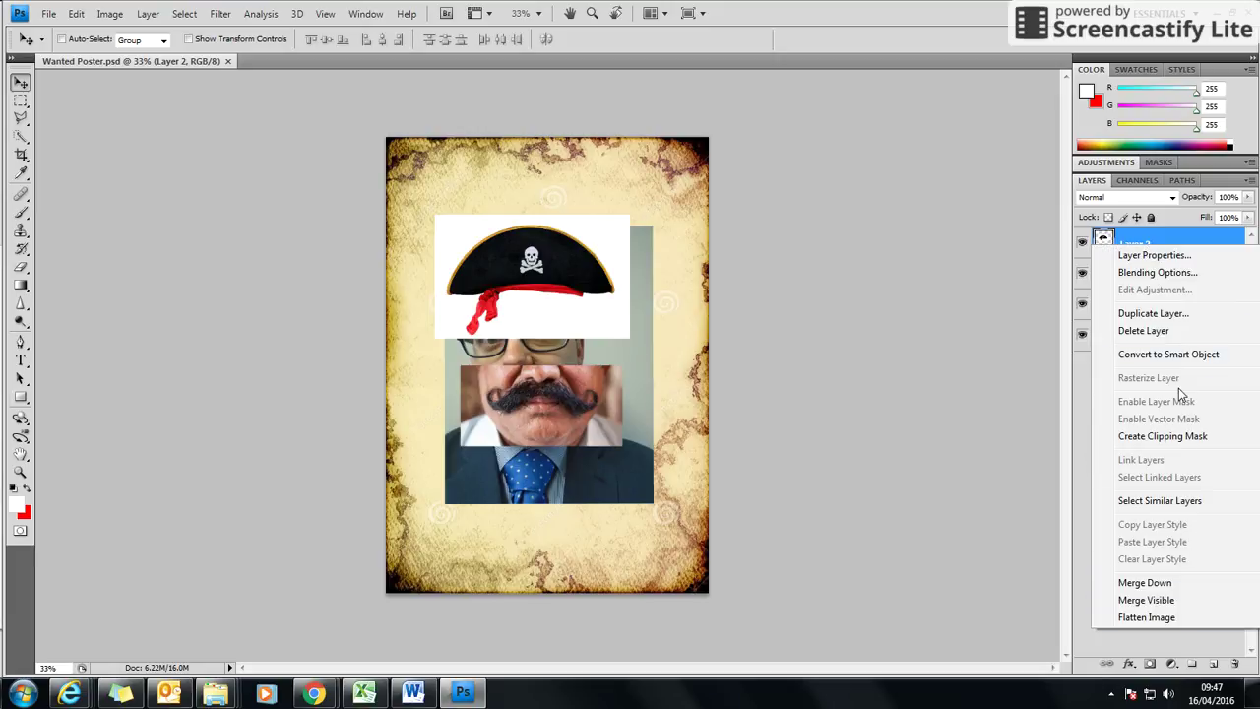
click(1139, 249)
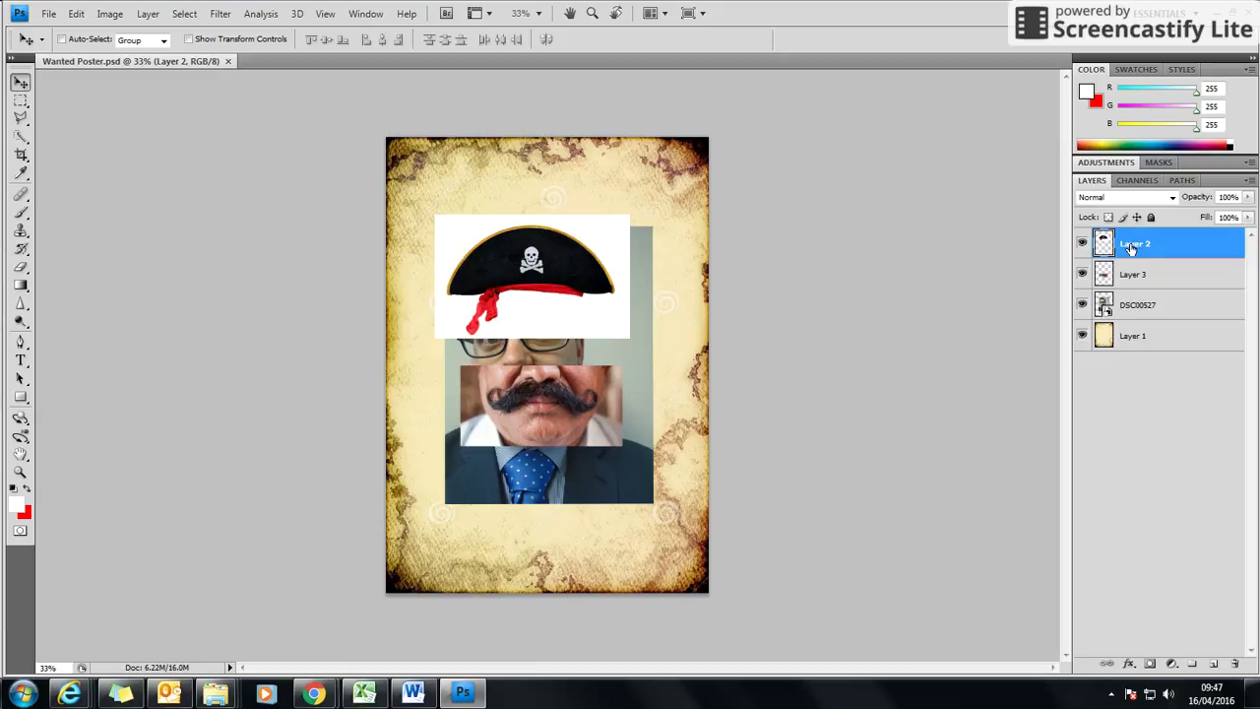
double_click(1132, 248)
text(Hat)
- Rename Layer 3, which contains the moustache picture, as Moustache
click(1132, 278)
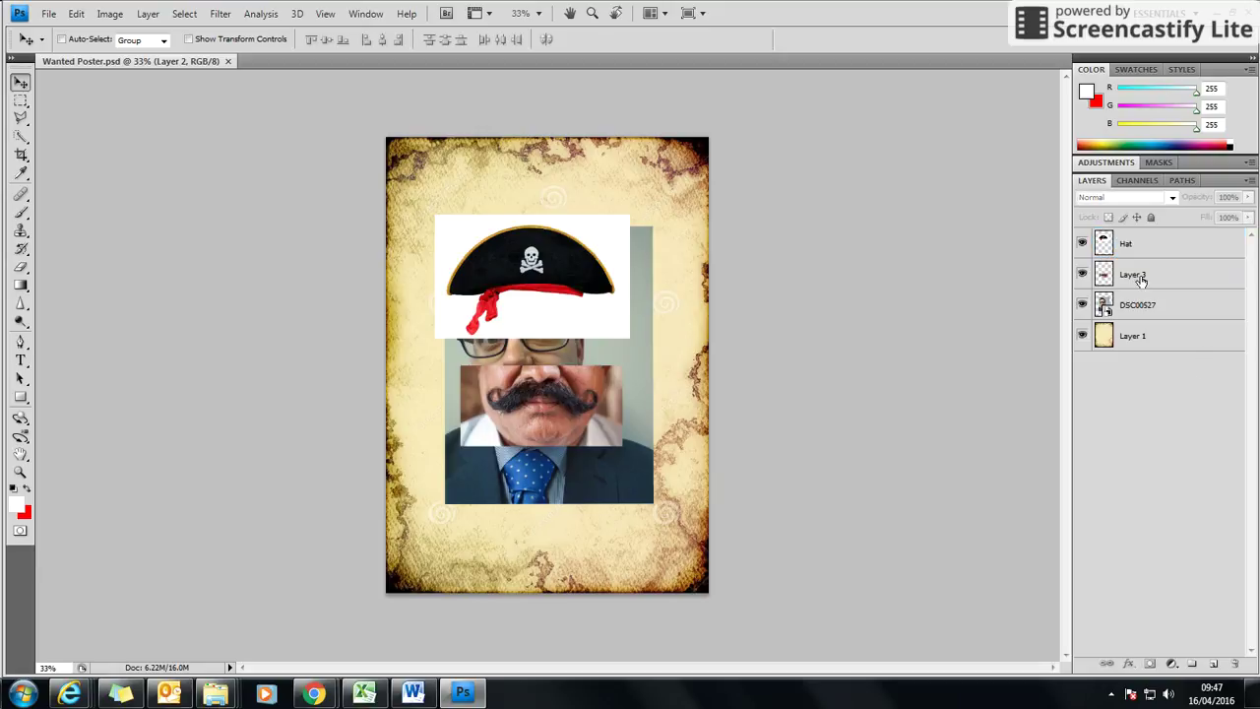
click(1134, 279)
double_click(1135, 278)
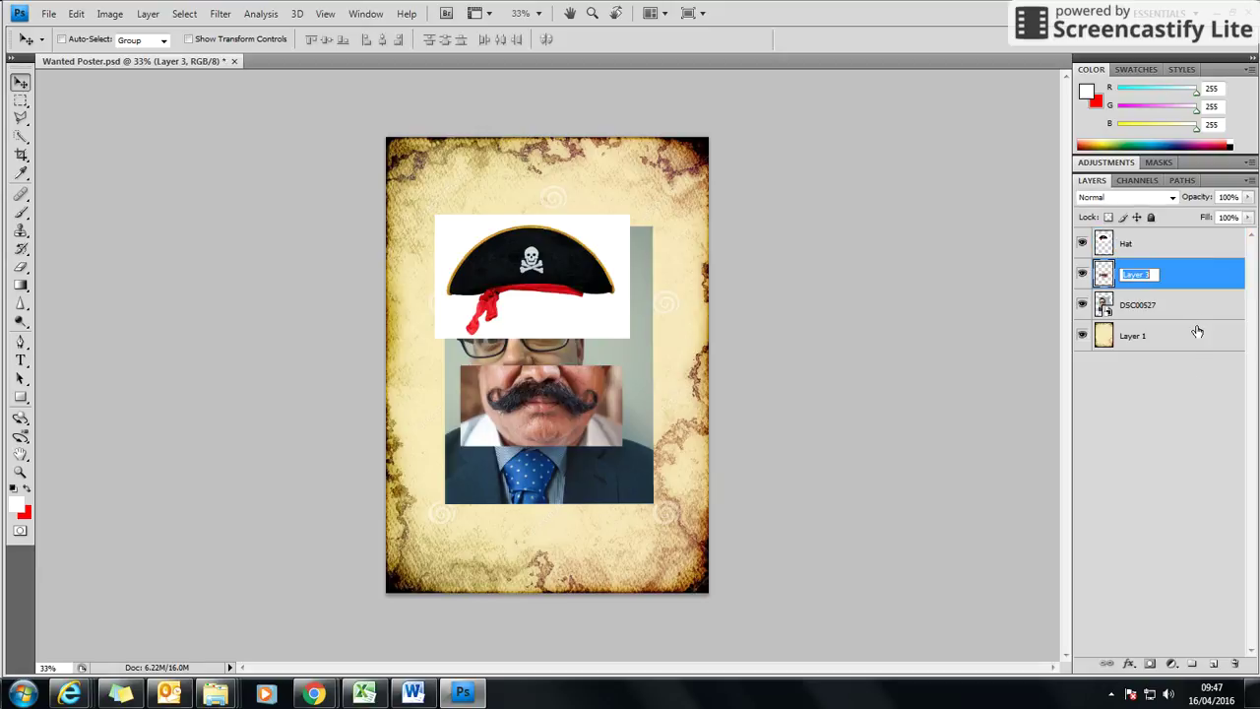
text(Moustache)
key(Return)
- Rename Layer 1, which contains the parchment, as Background
double_click(1132, 341)
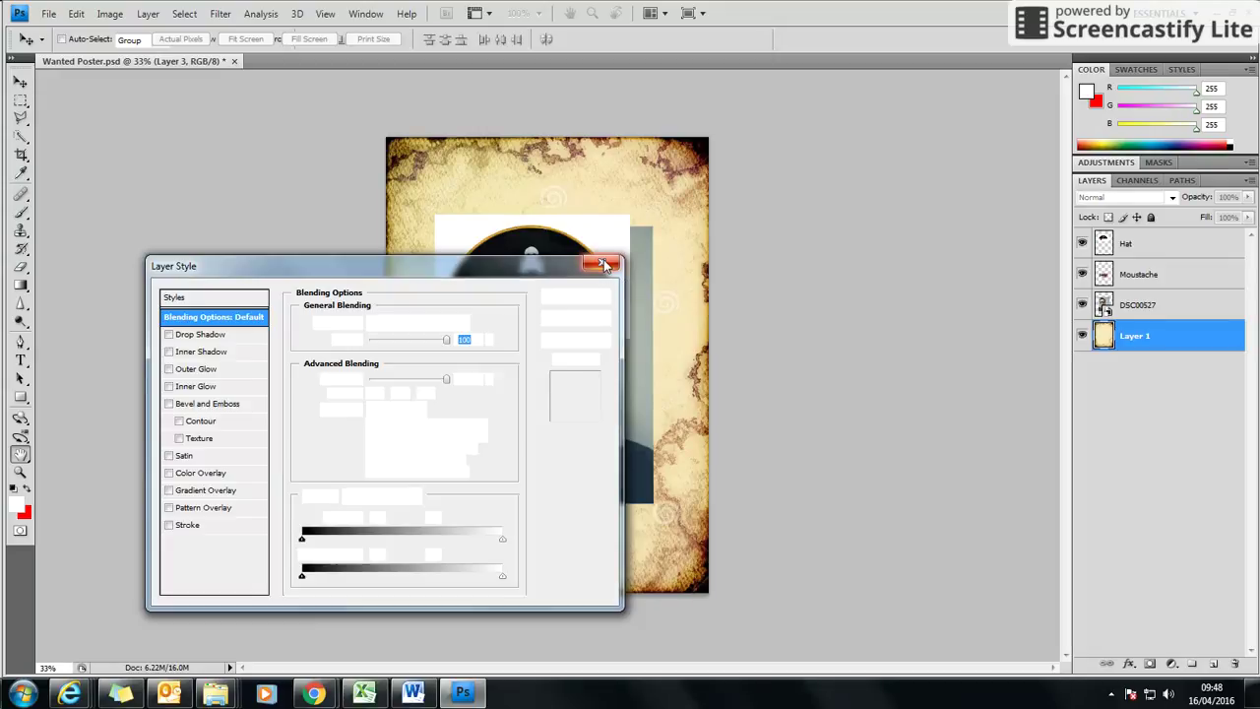
key(Escape)
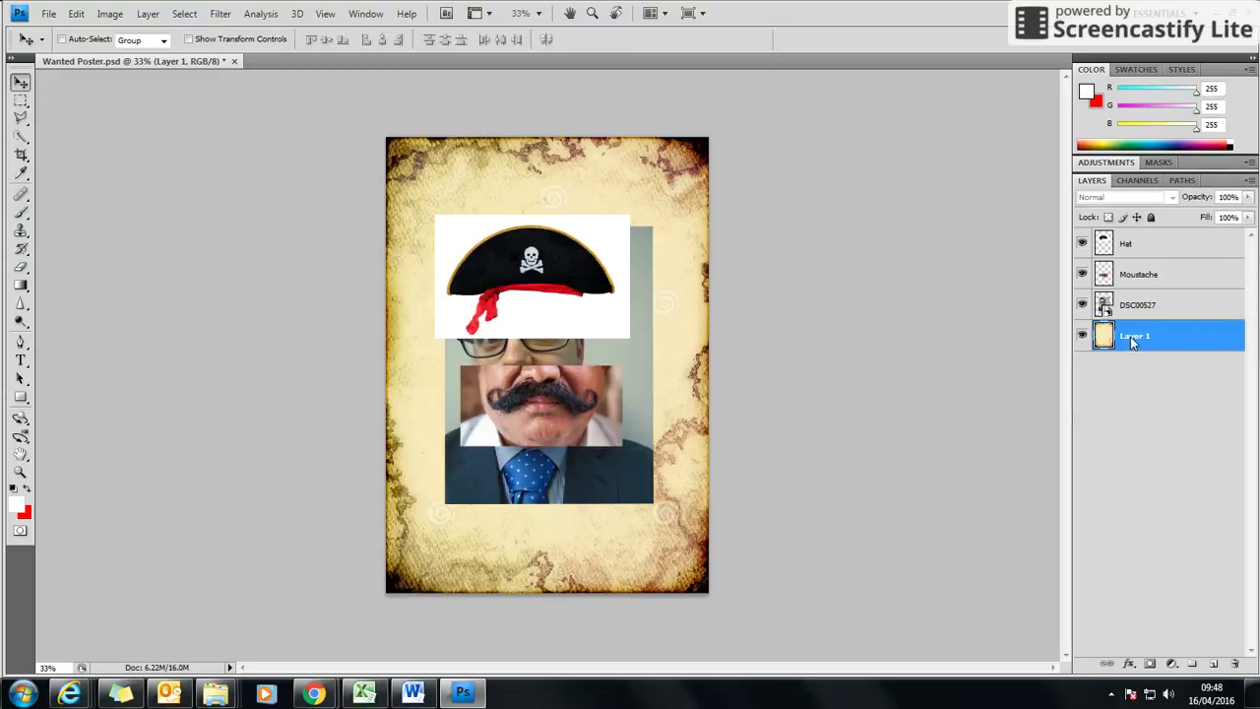
double_click(1132, 337)
text(Background)
- Rename the portrait layer DSC00527 as Me
click(1139, 307)
double_click(1164, 317)
text(Me)
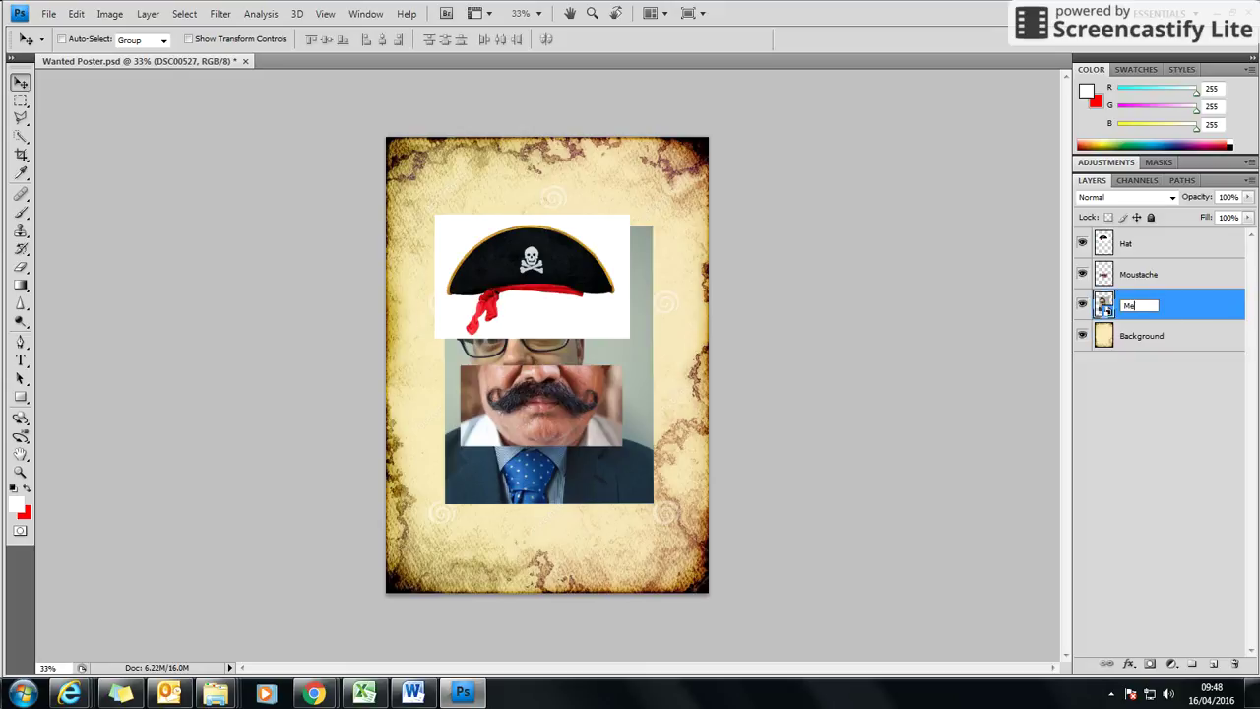
key(Return)
click(1114, 414)
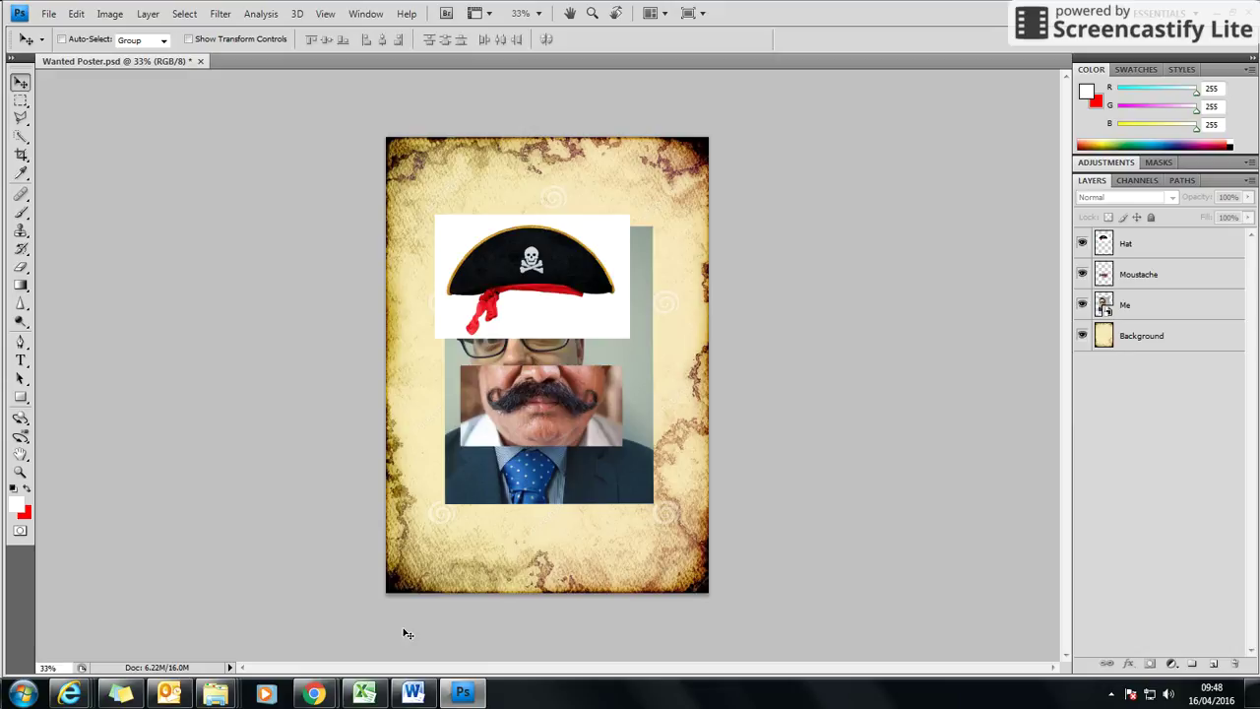
- Select the white area around the pirate hat on the Hat layer with the Magic Wand tool
click(49, 667)
text(75)
key(Return)
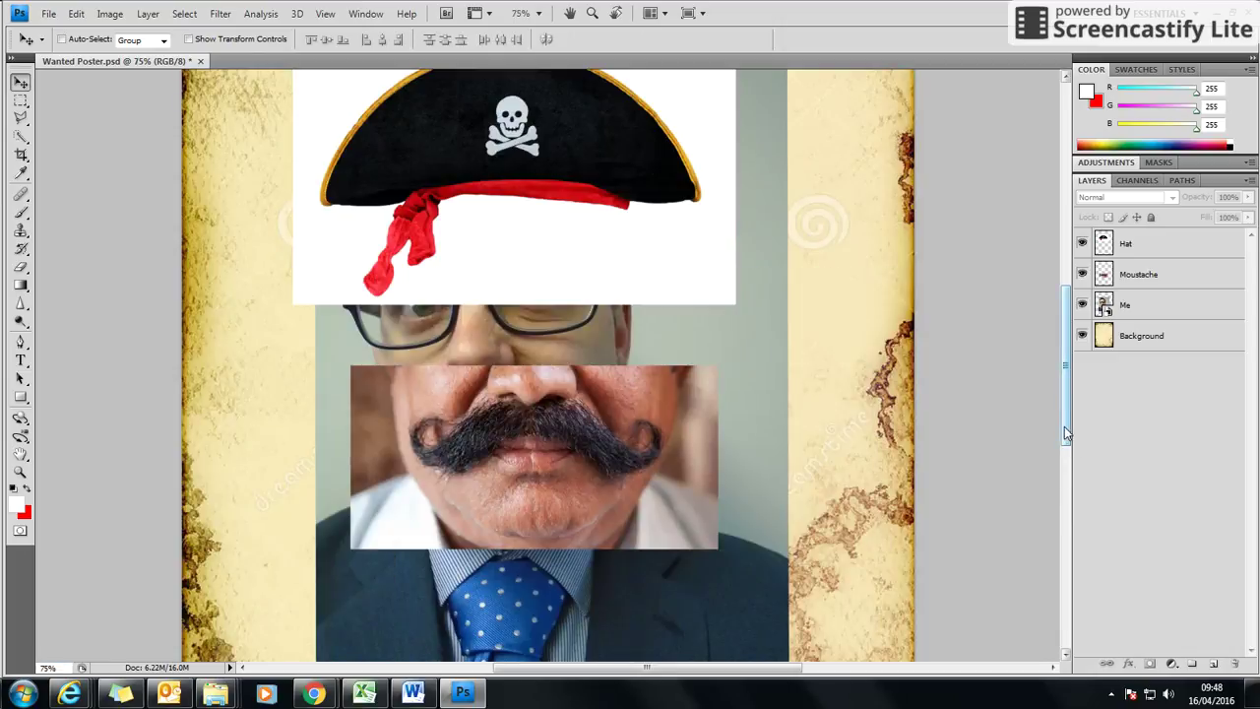
scroll(1064, 408, up, 2)
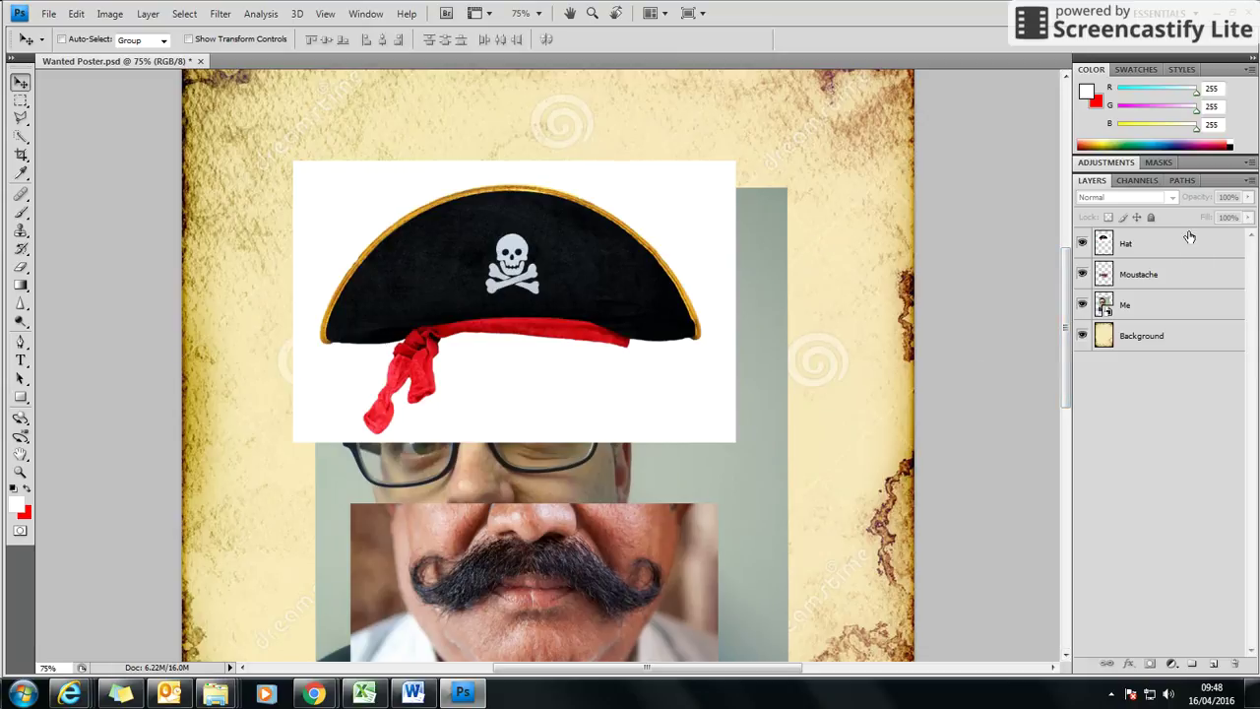
click(1182, 247)
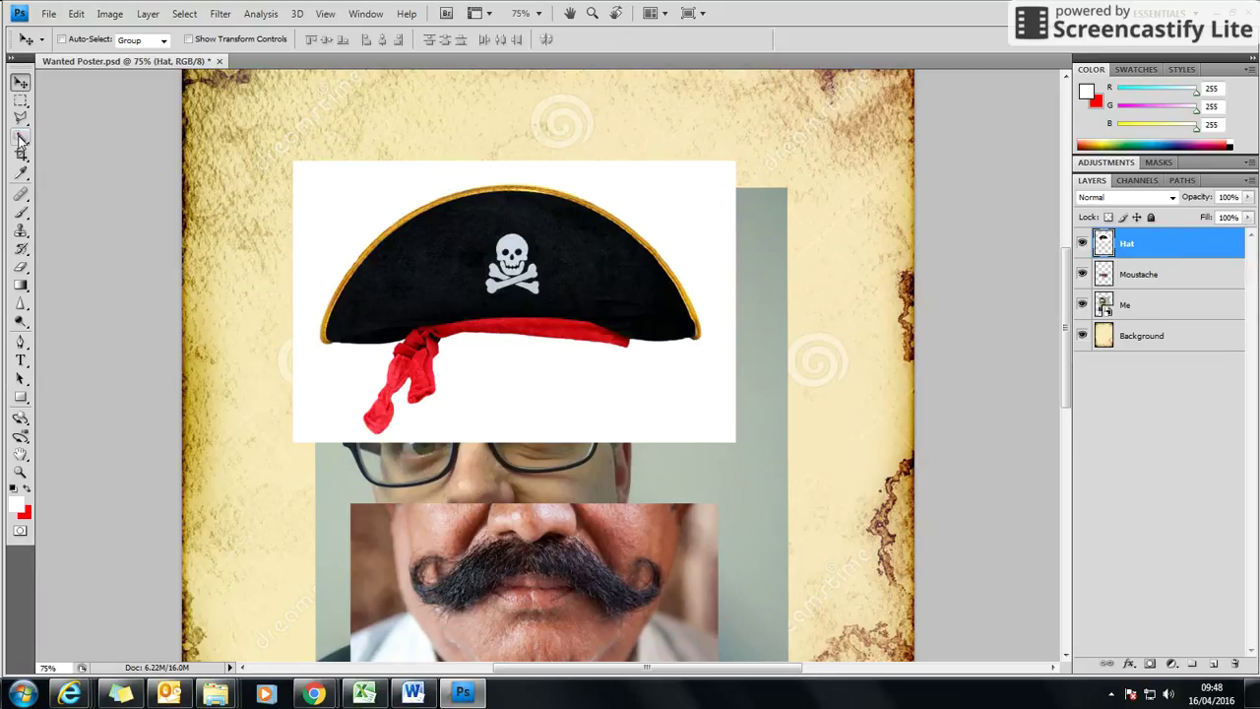
click(20, 139)
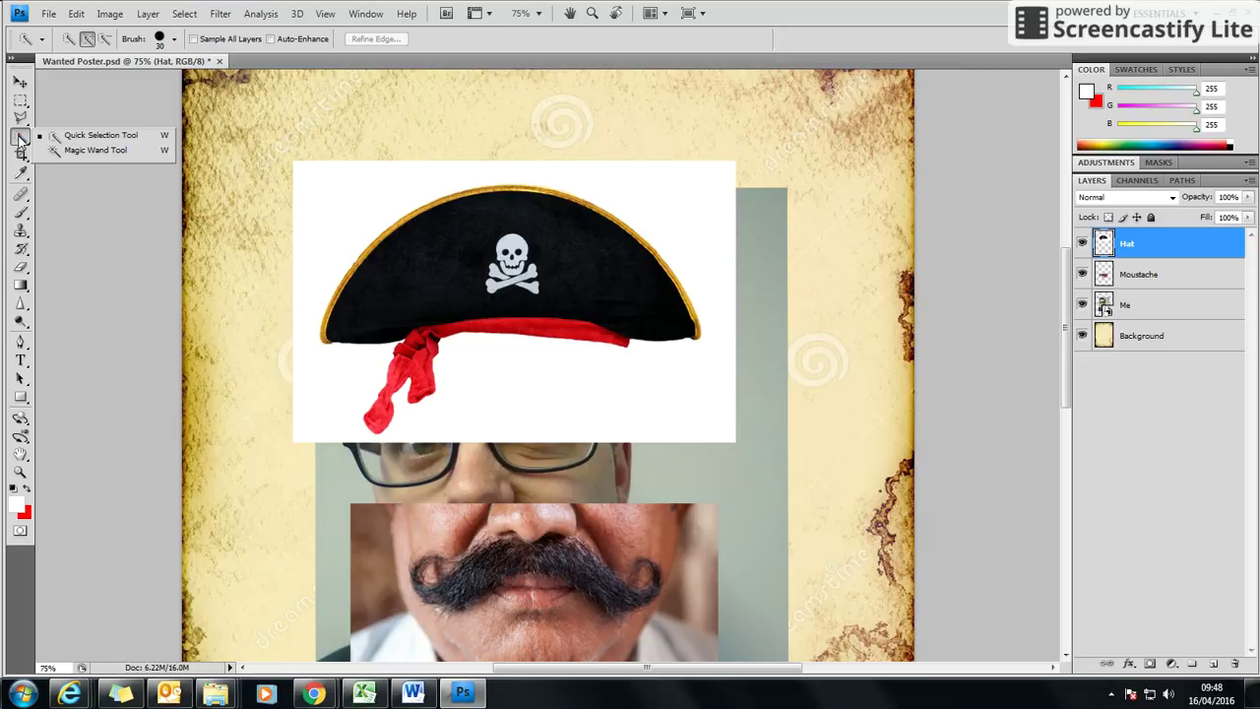
click(110, 152)
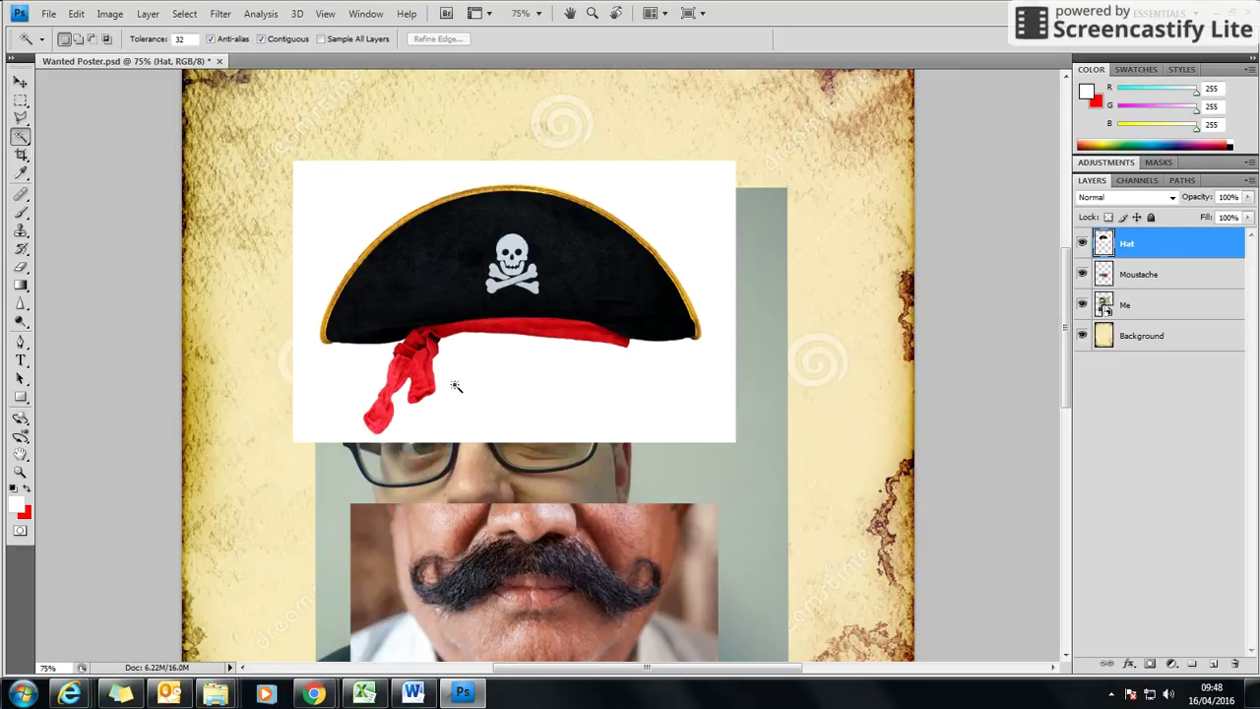
click(528, 390)
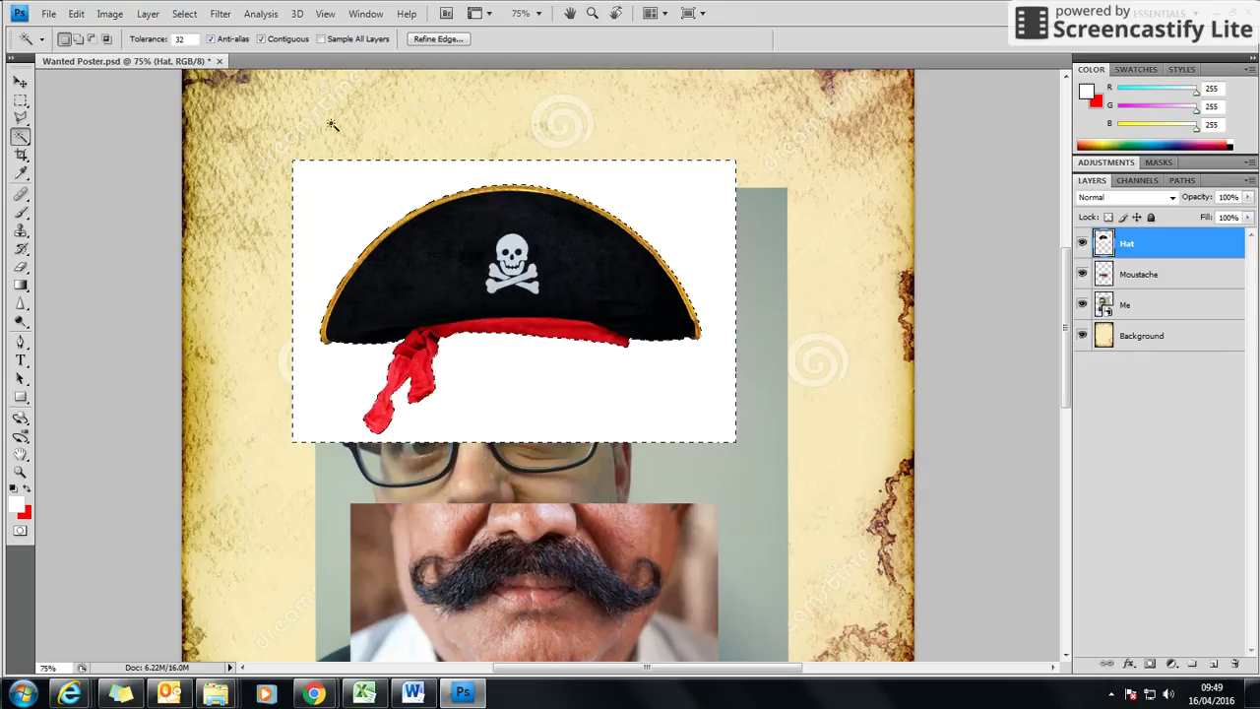
- Set the Magic Wand tolerance to 75 and reselect the white area around the hat
double_click(181, 38)
text(75)
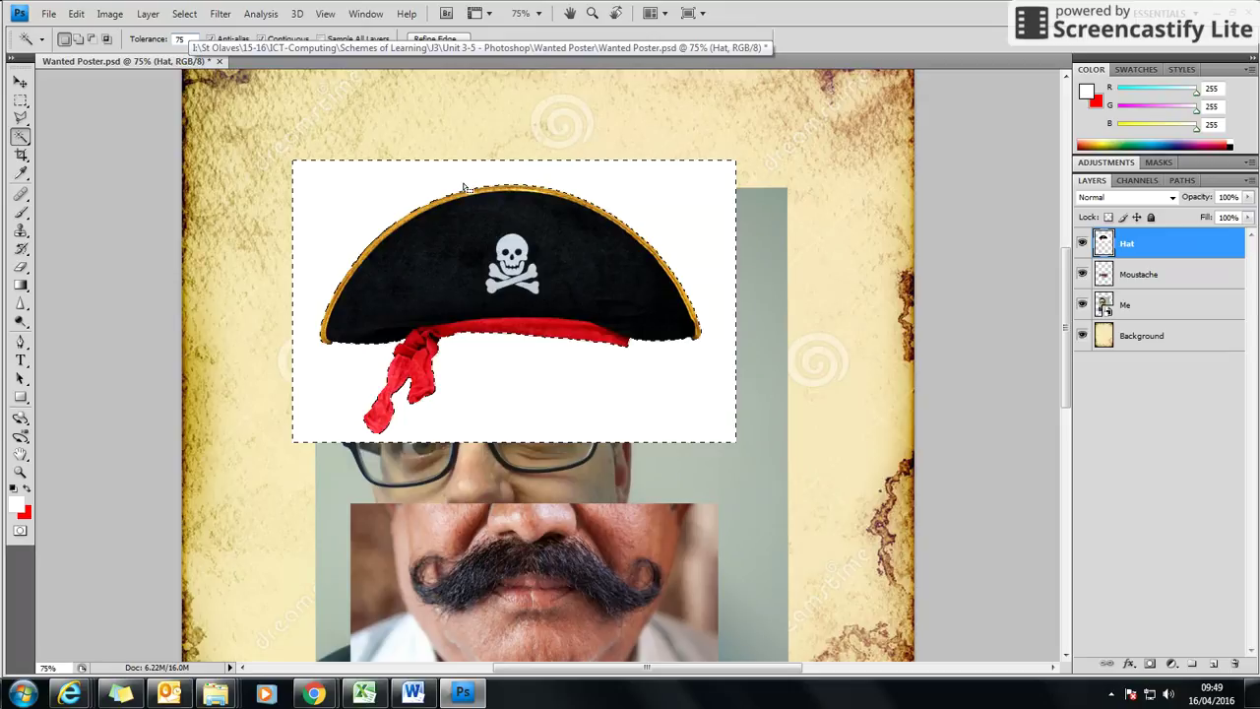
key(ctrl+d)
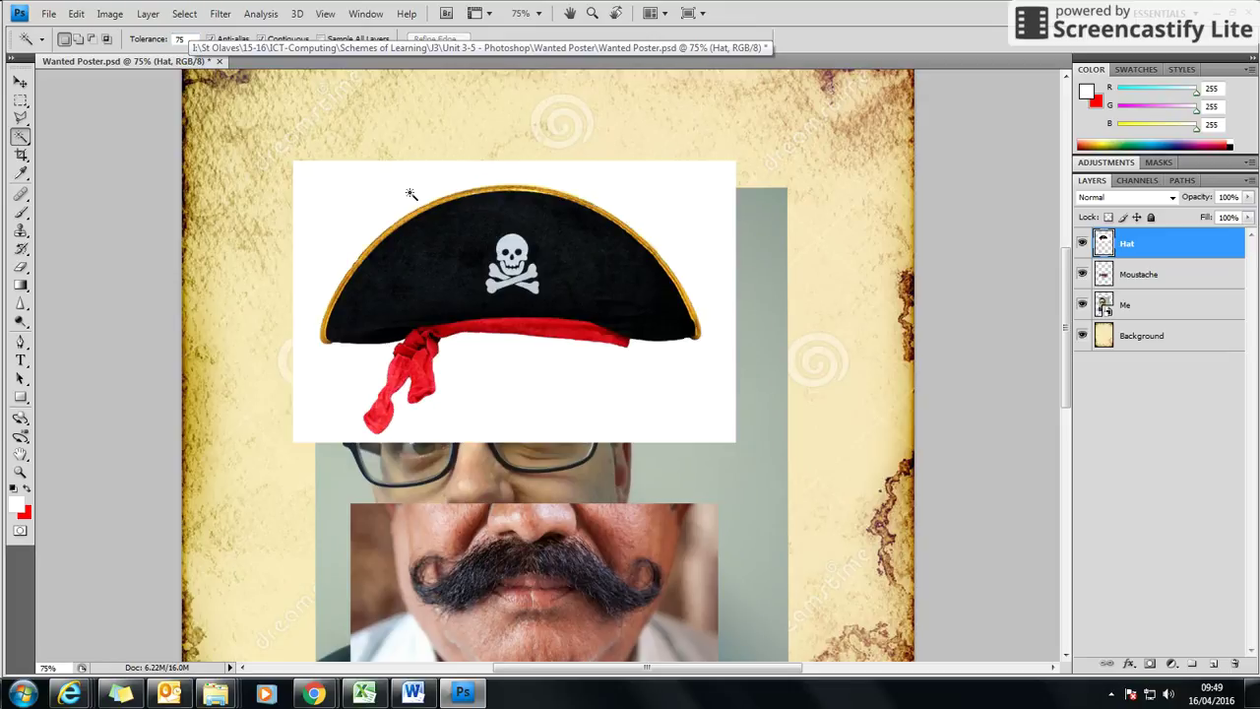
click(411, 198)
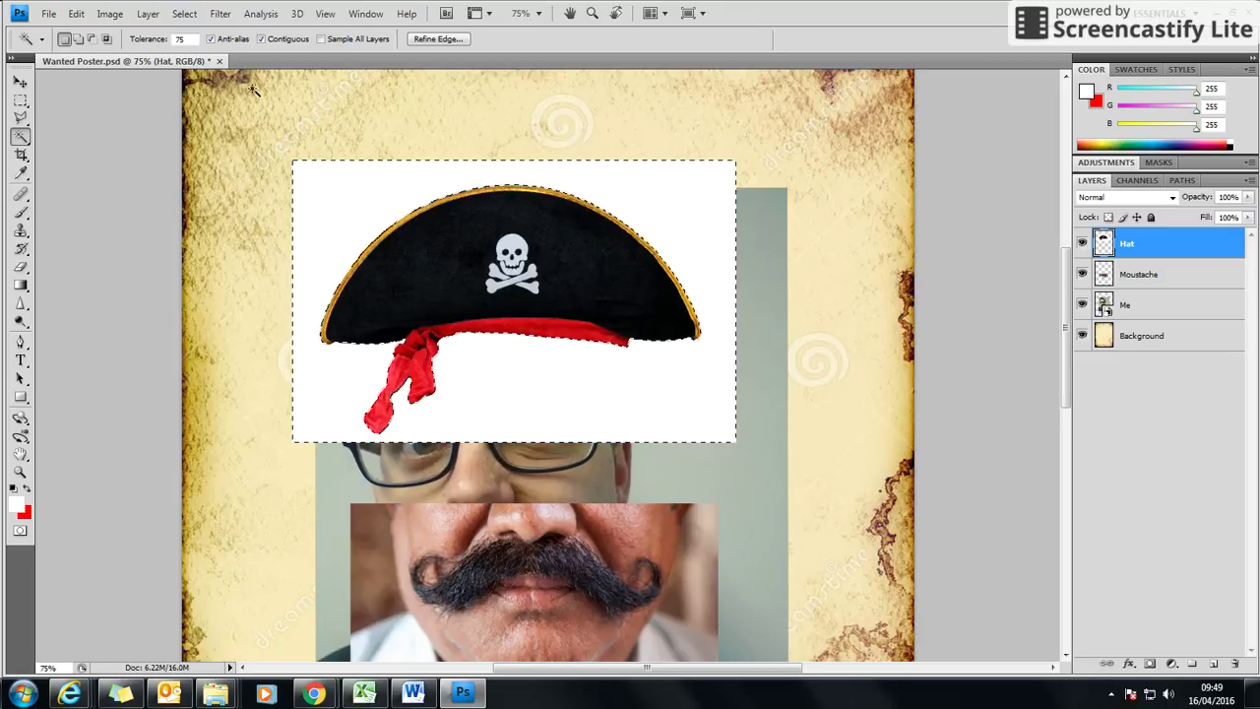
- Reselect the white area around the hat with a Magic Wand tolerance of 10 and delete it
double_click(184, 39)
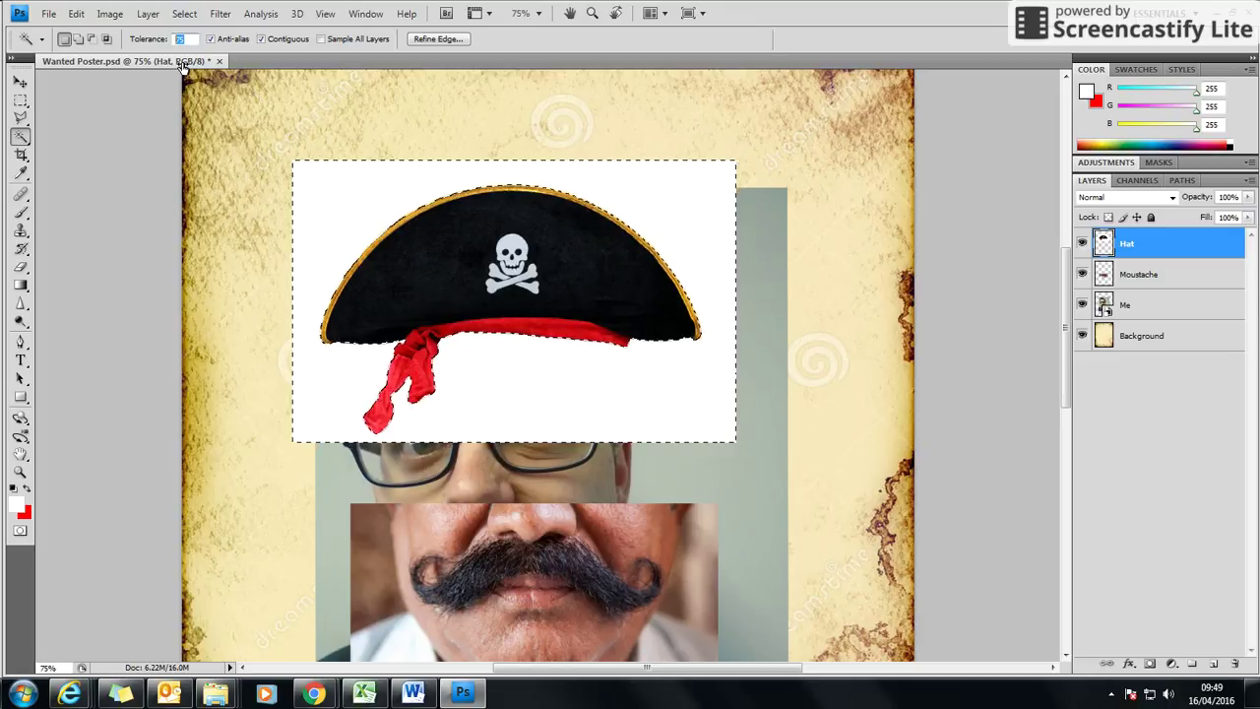
text(10)
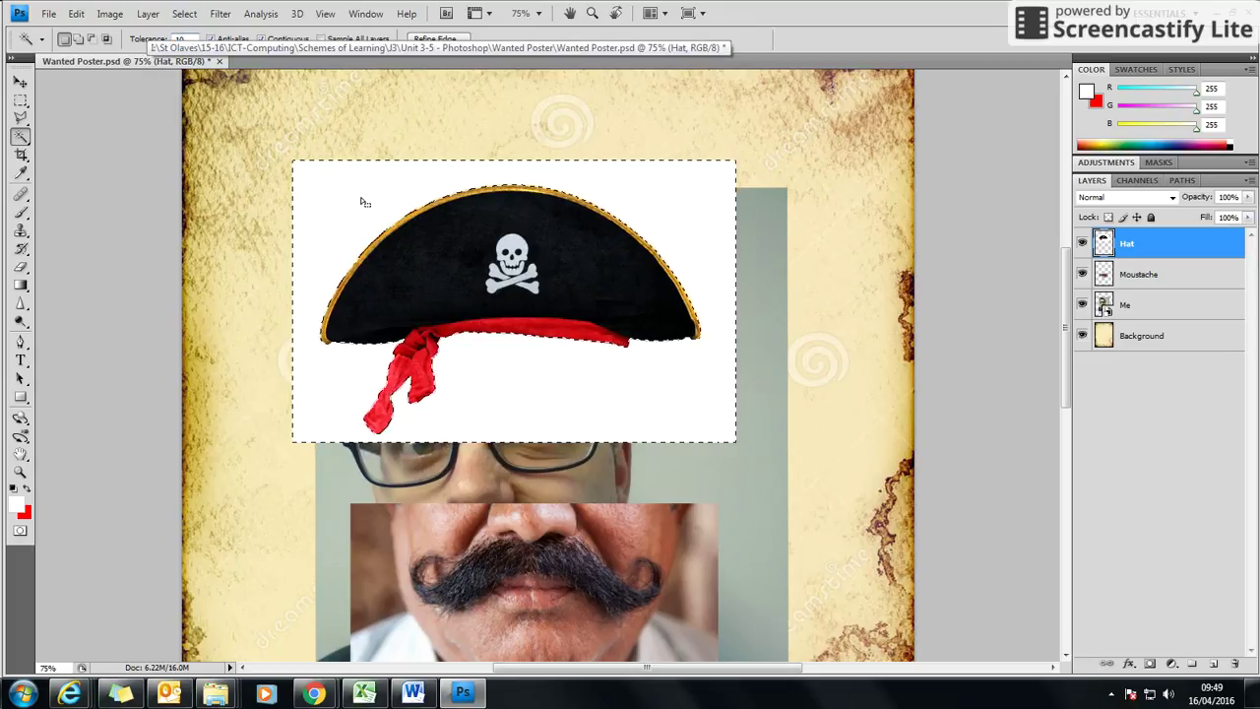
click(392, 203)
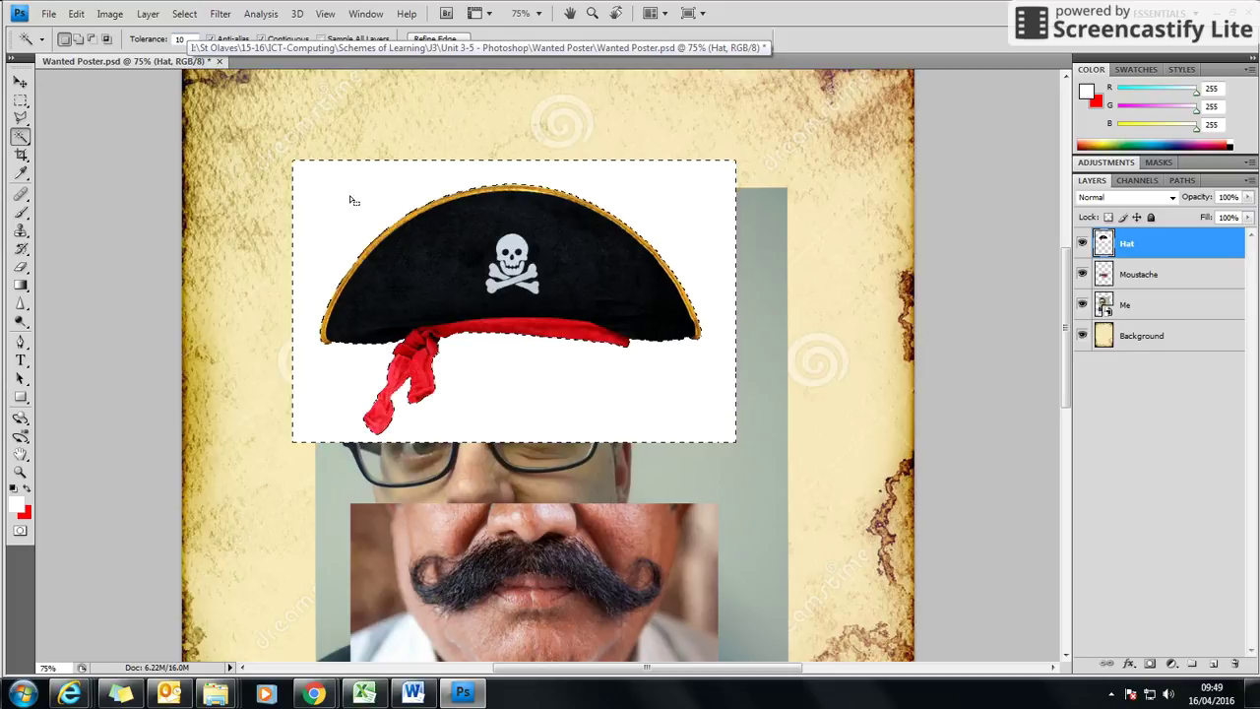
key(Delete)
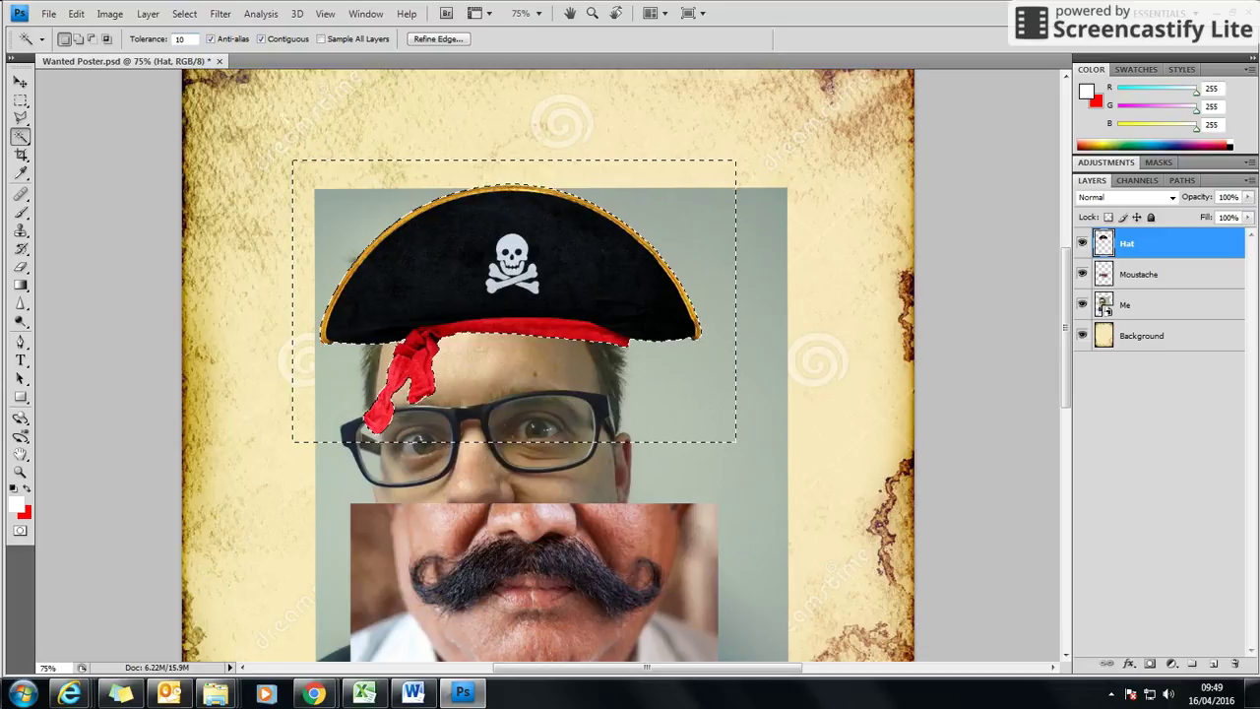
- Deselect the cleared area around the hat
click(186, 15)
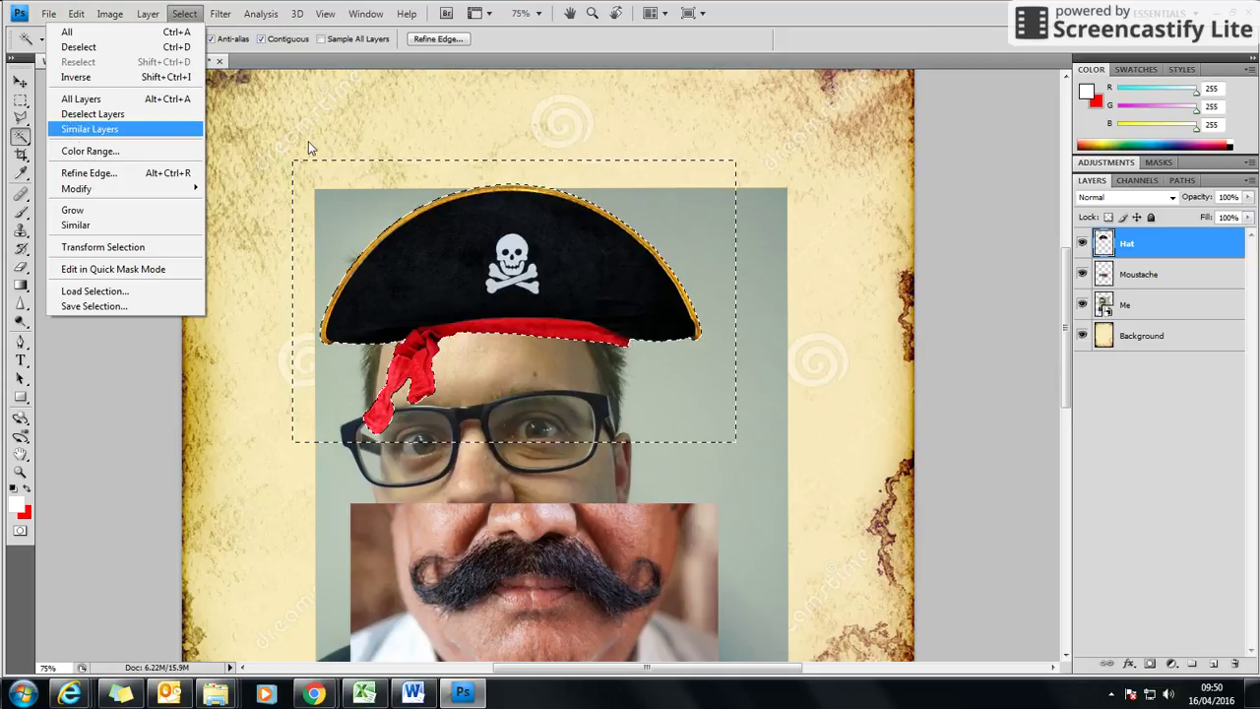
mouse_move(296, 13)
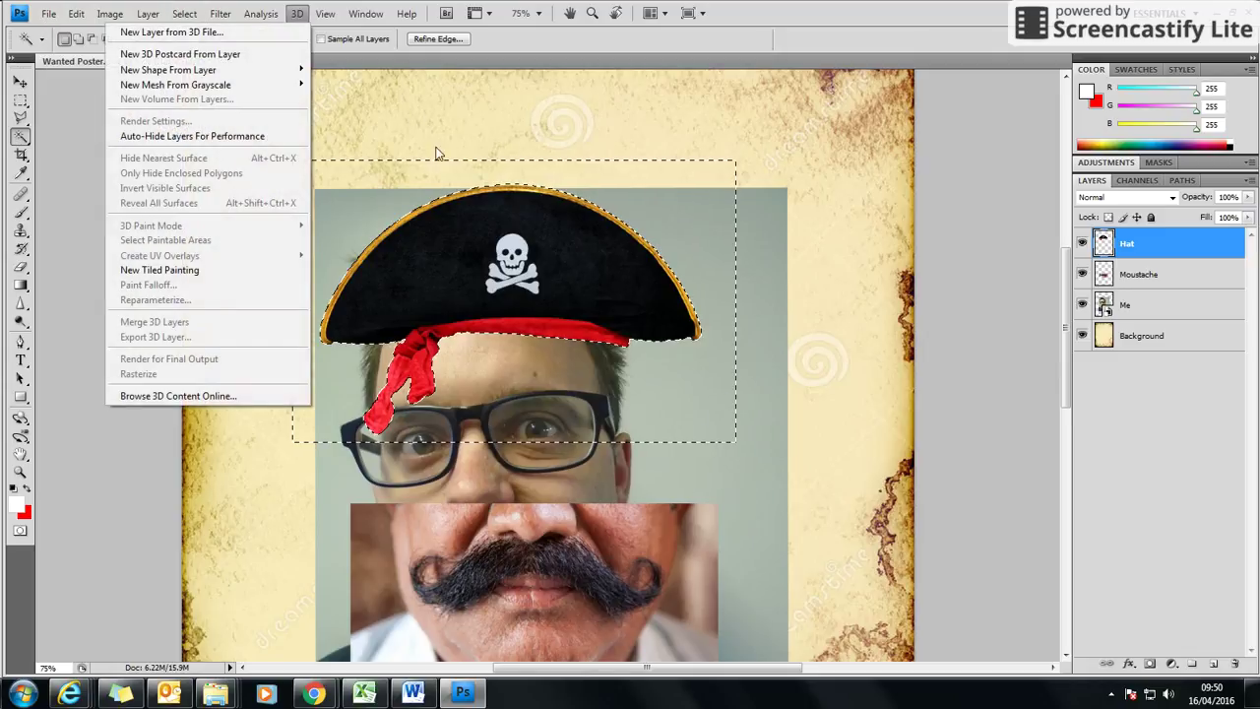
click(677, 214)
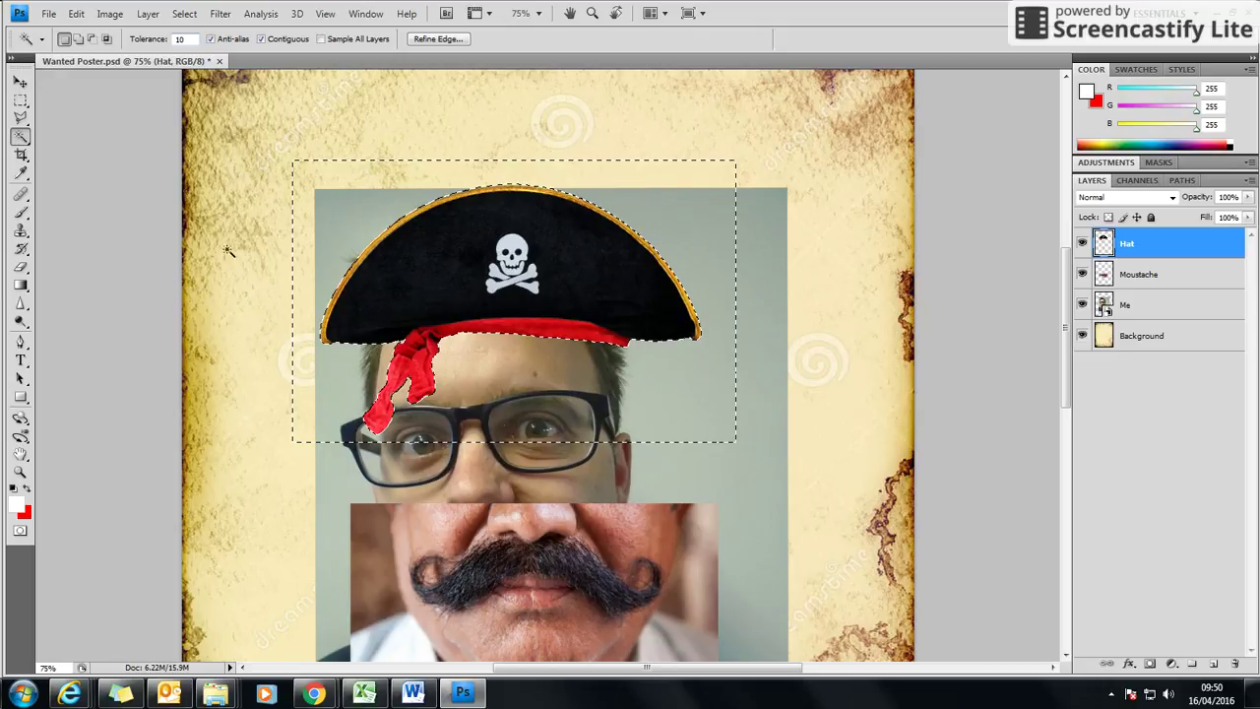
click(181, 14)
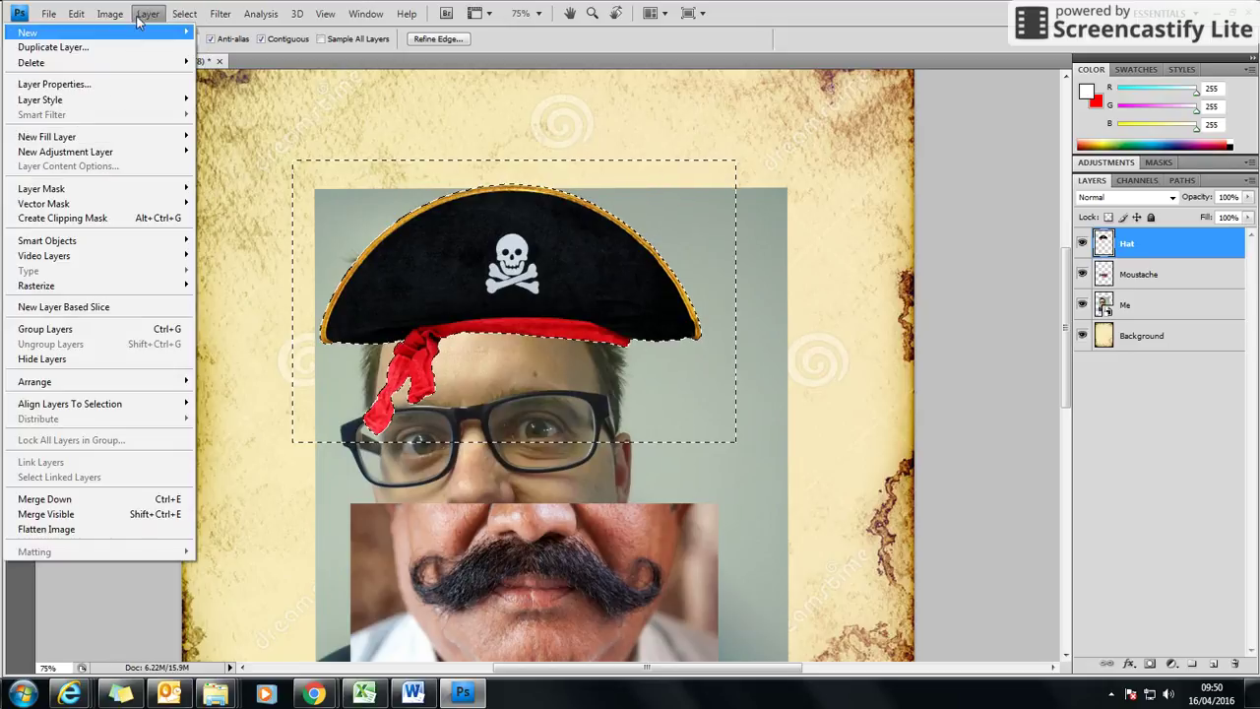
click(143, 54)
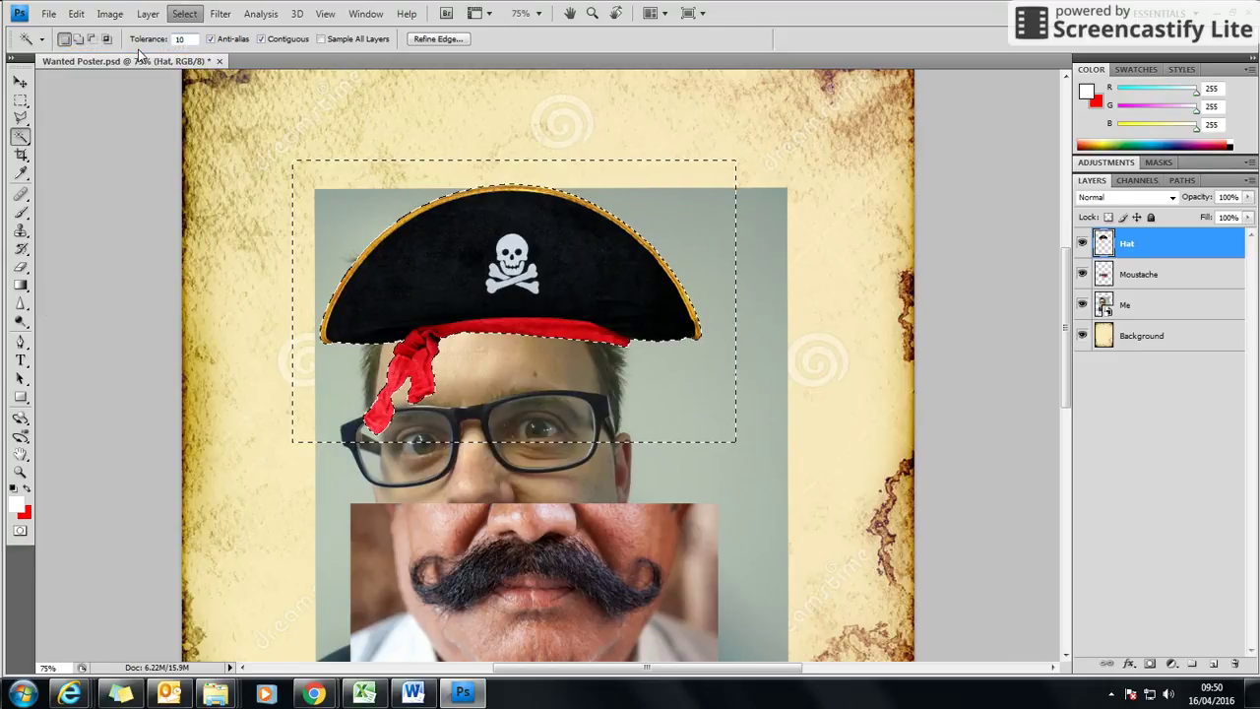
key(ctrl+d)
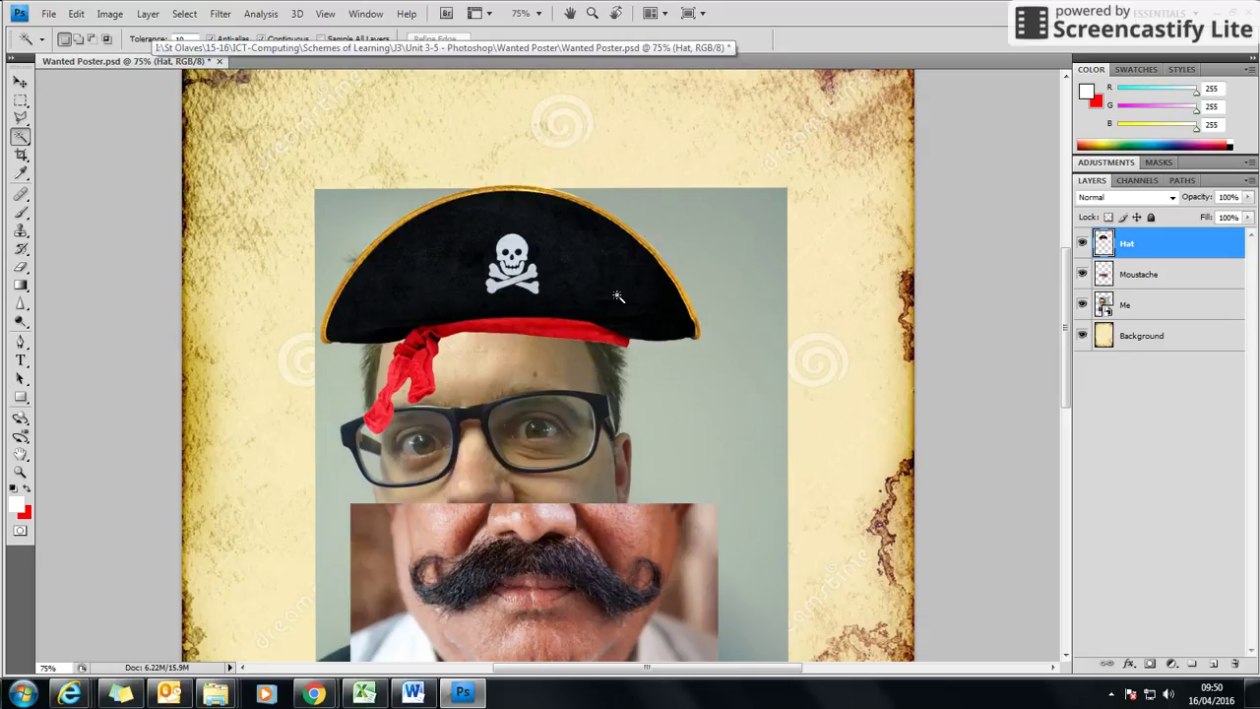
- Free-transform the hat, rotating it by about -7.6° and moving it over the man's head
click(19, 84)
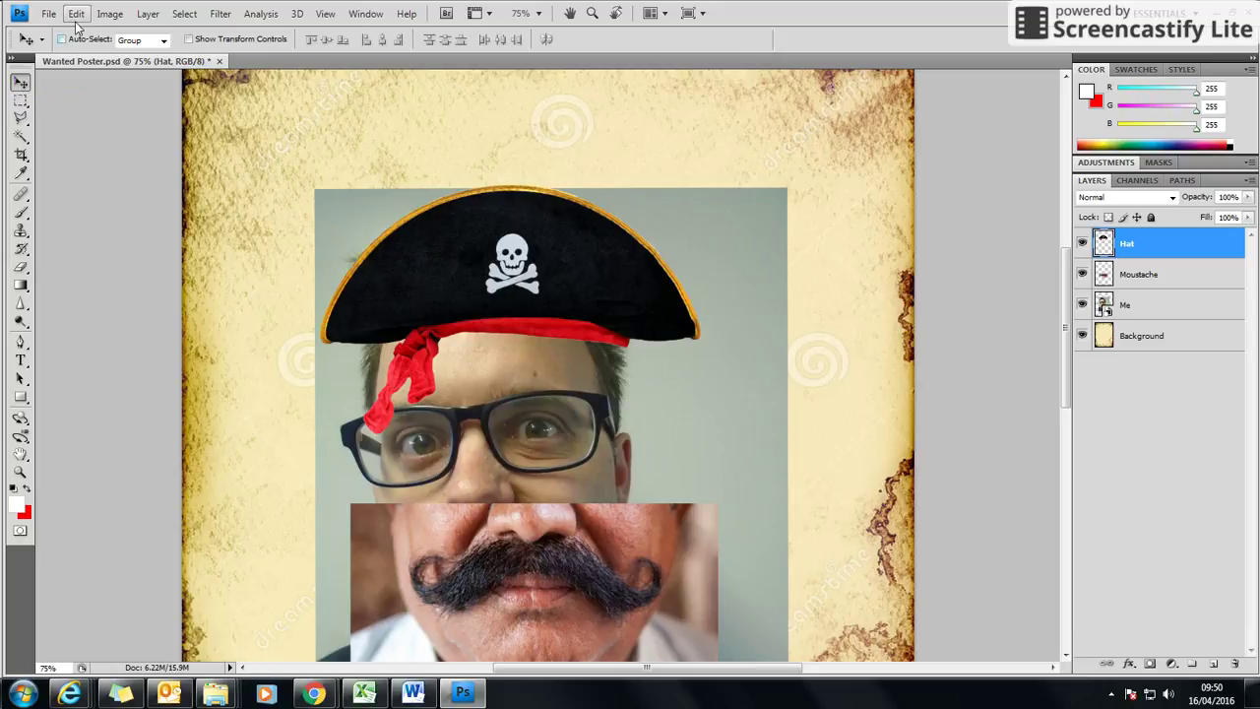
click(107, 16)
mouse_move(76, 14)
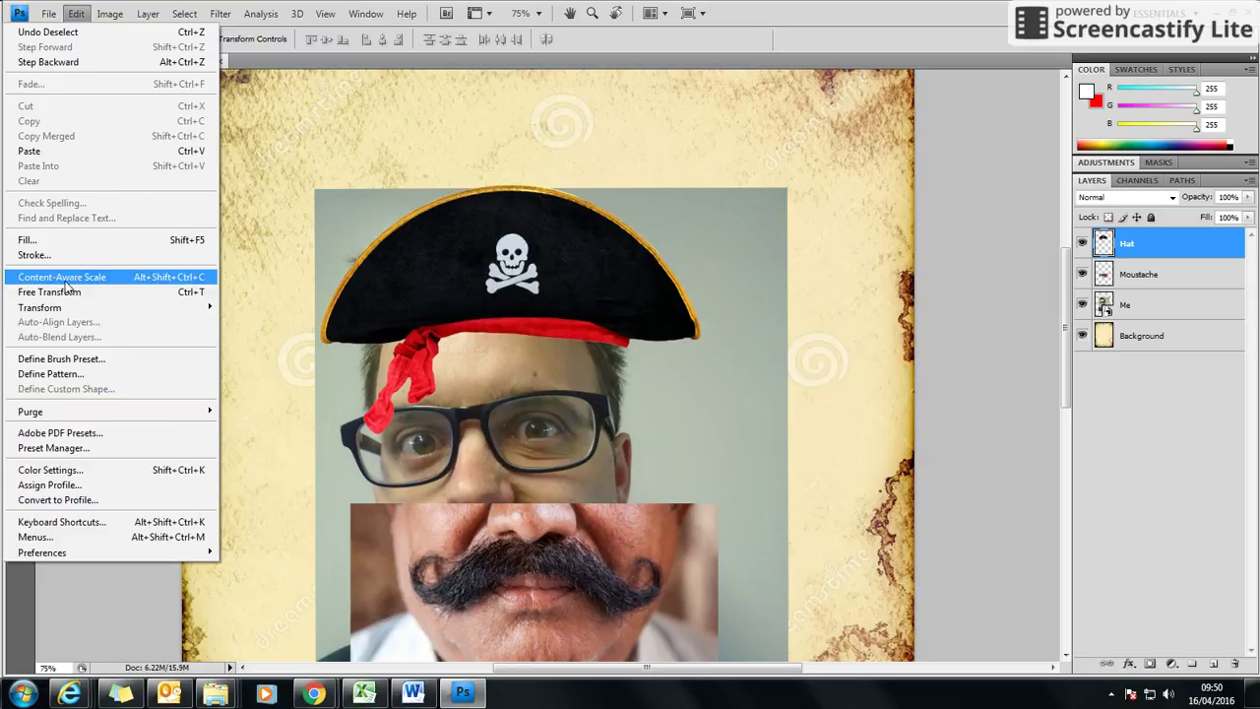
click(108, 291)
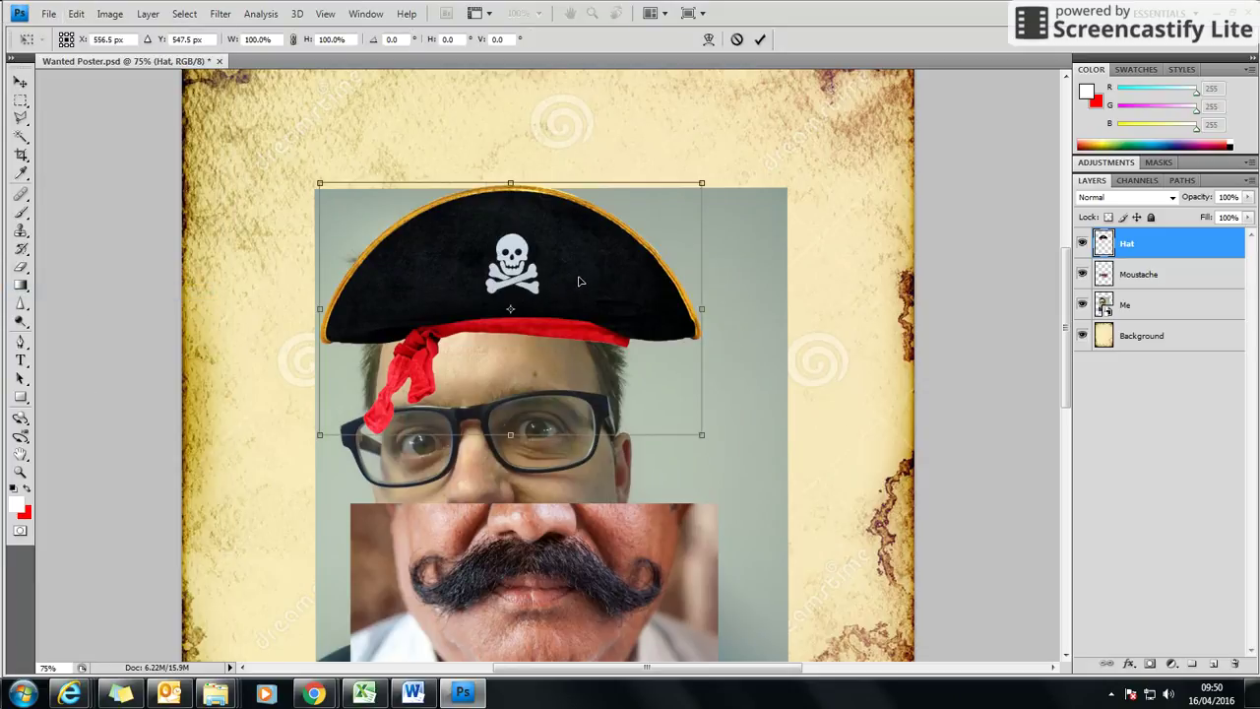
drag(553, 284, 547, 284)
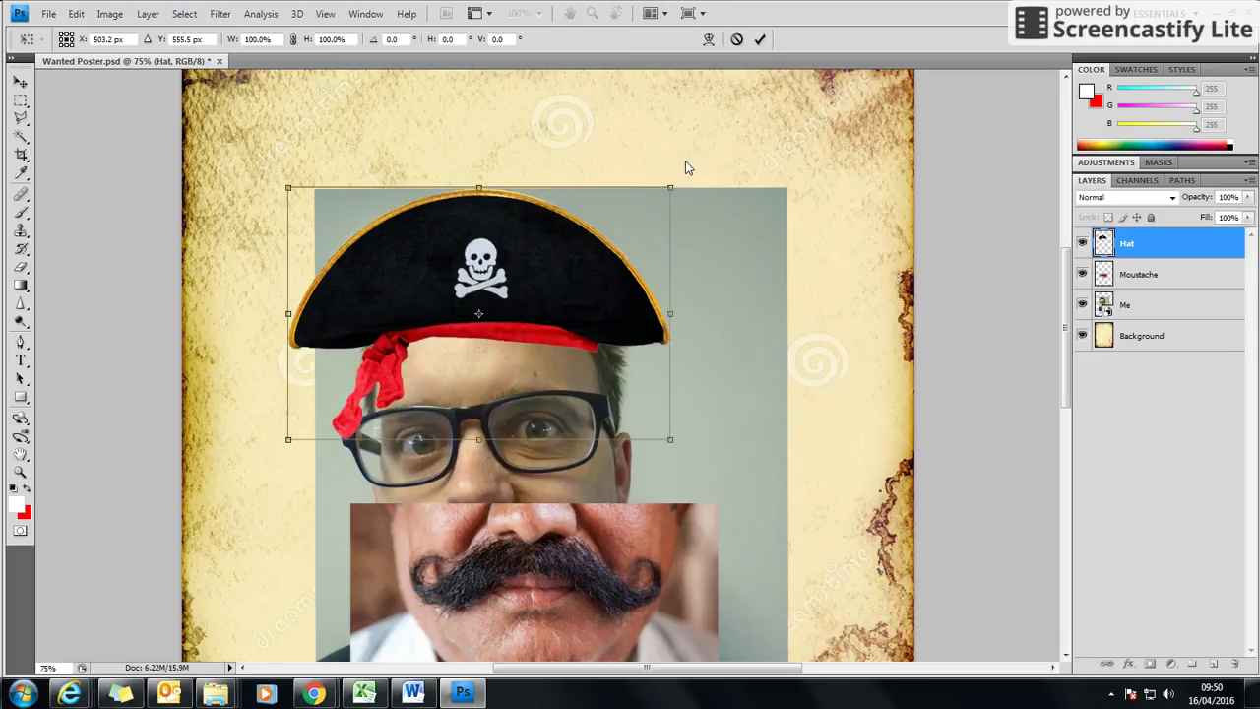
drag(662, 158, 651, 155)
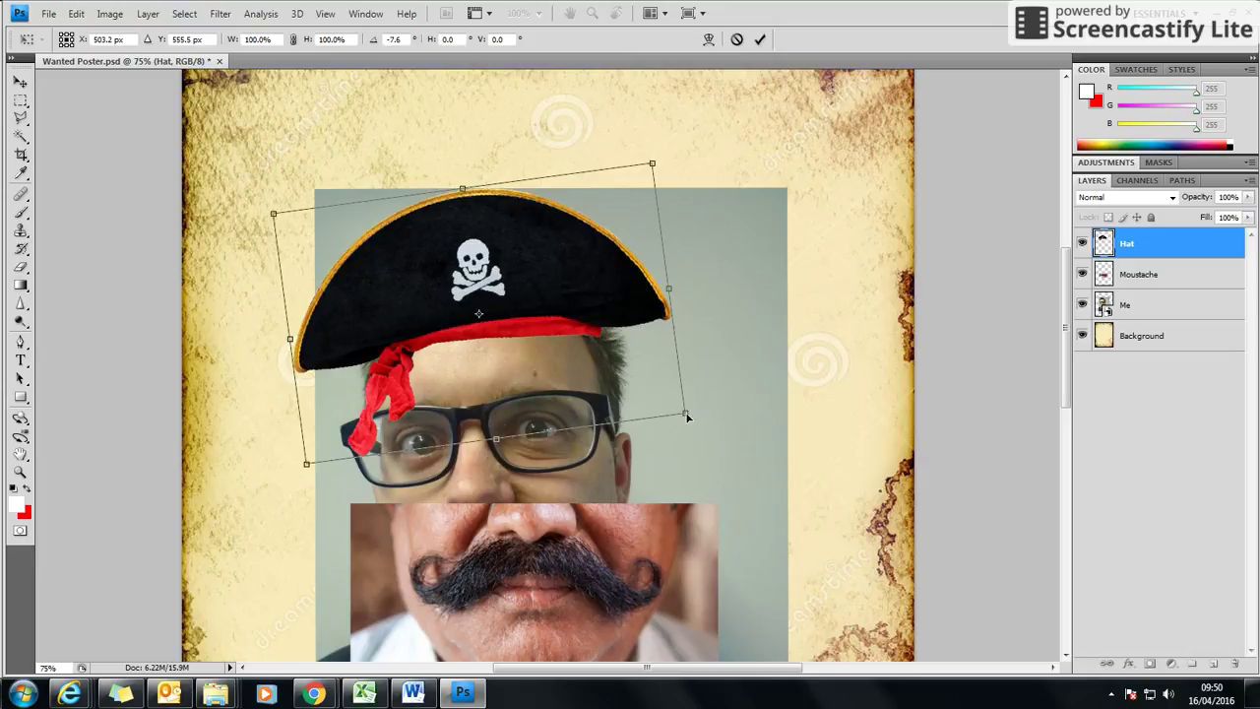
drag(687, 416, 659, 415)
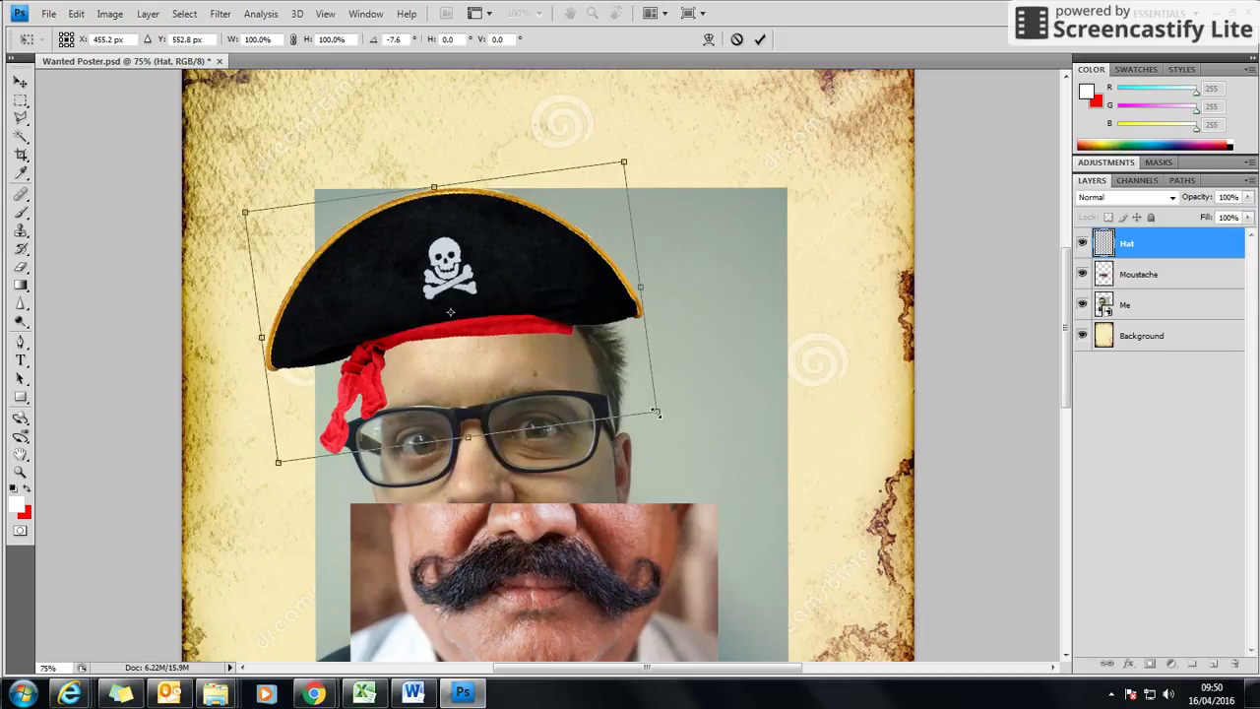
- Enlarge the hat to about 108.8% width and 106.8% height, fit it on the man's head, and apply the transformation
drag(669, 418, 692, 424)
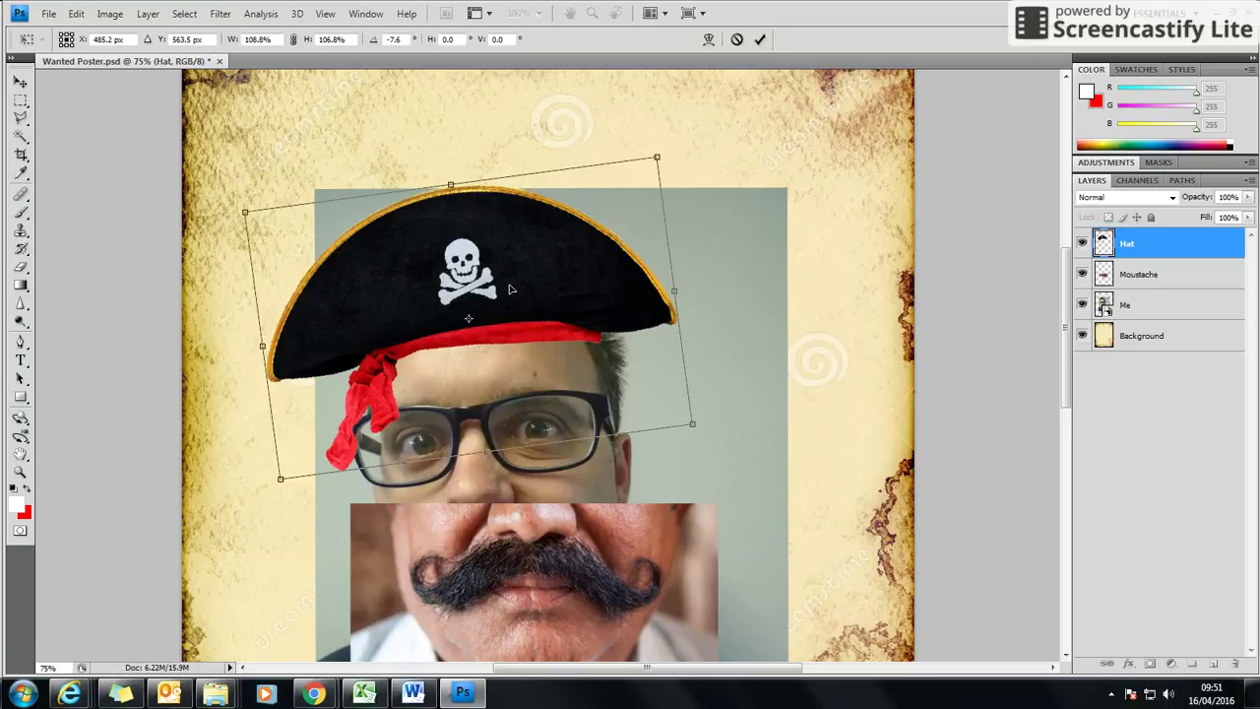
mouse_move(487, 284)
mouse_down()
mouse_move(438, 304)
mouse_move(500, 276)
mouse_up()
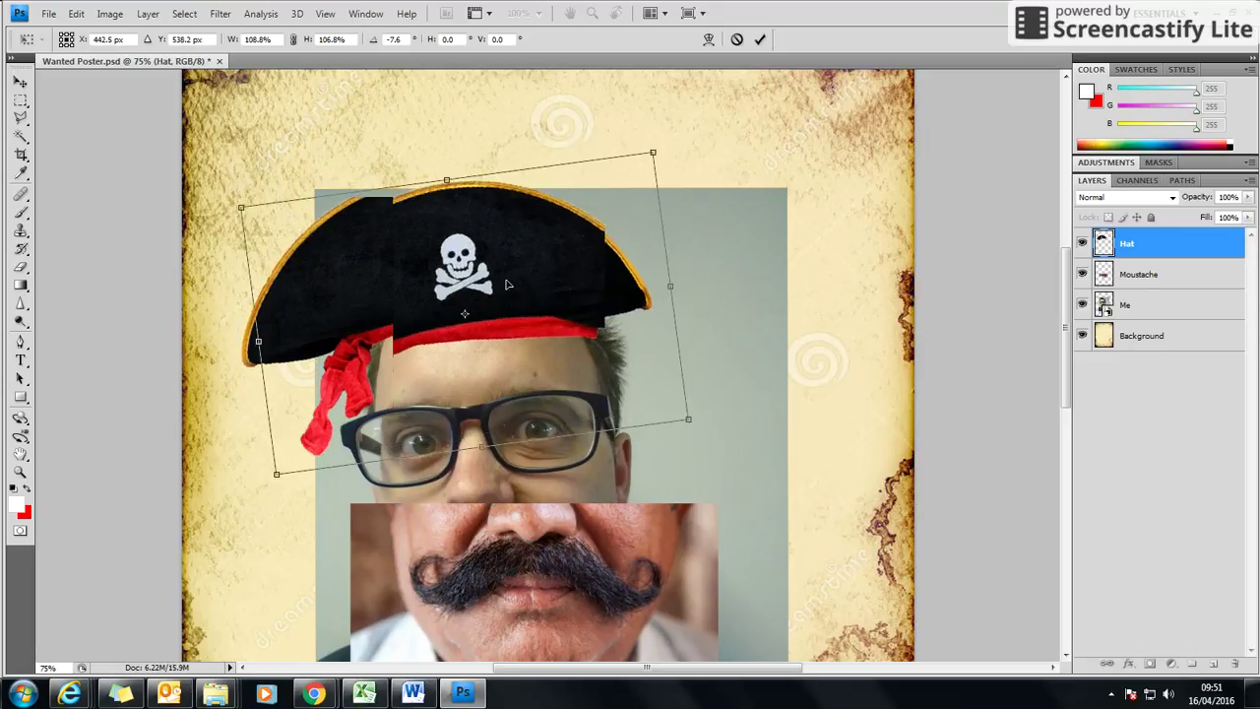
drag(506, 284, 502, 274)
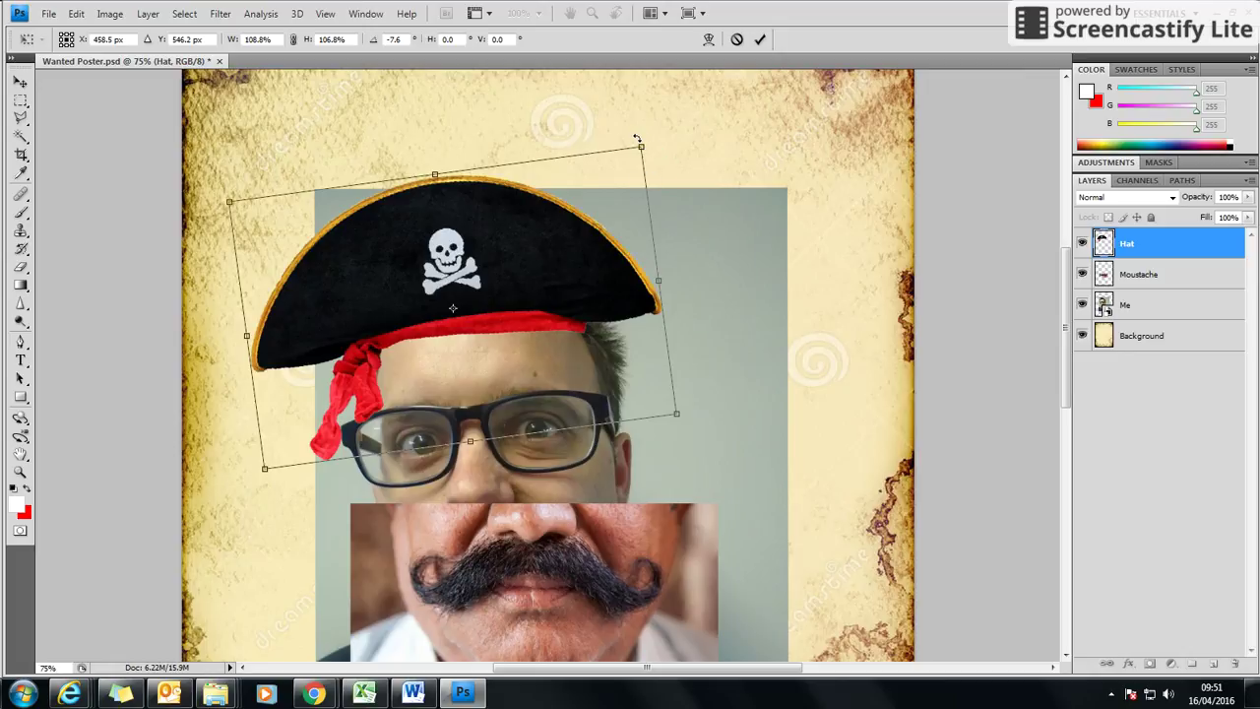
click(20, 84)
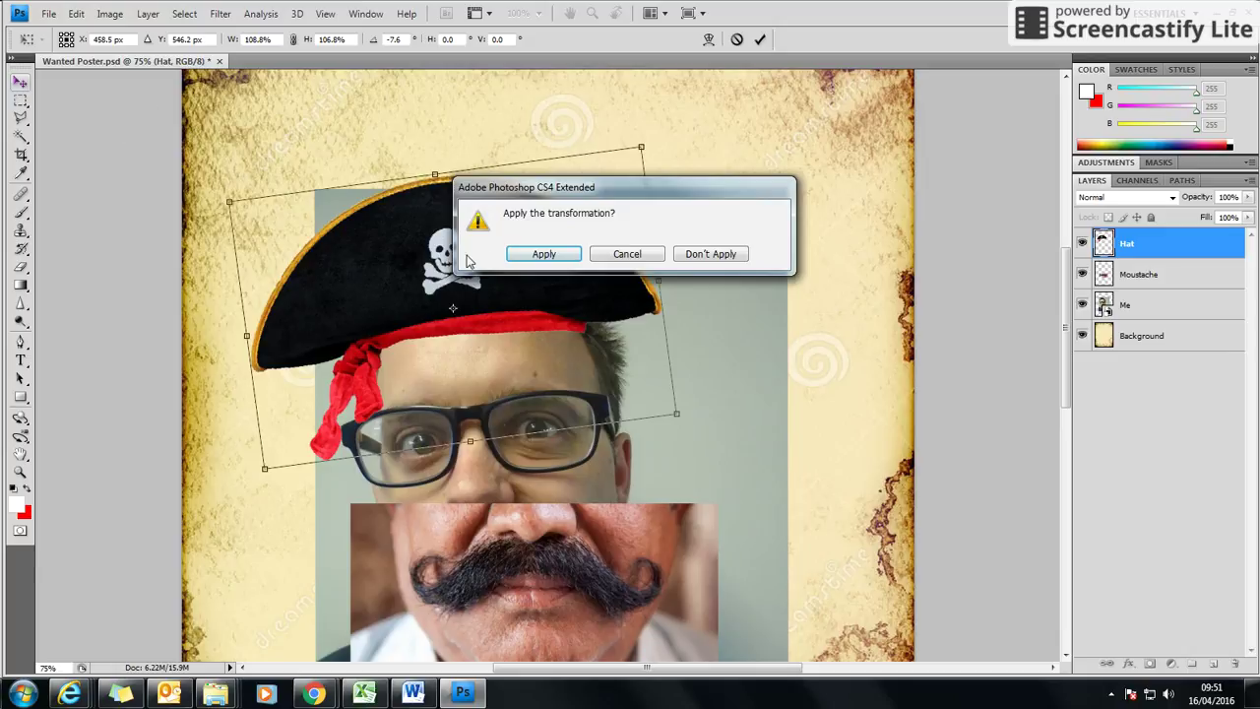
click(544, 254)
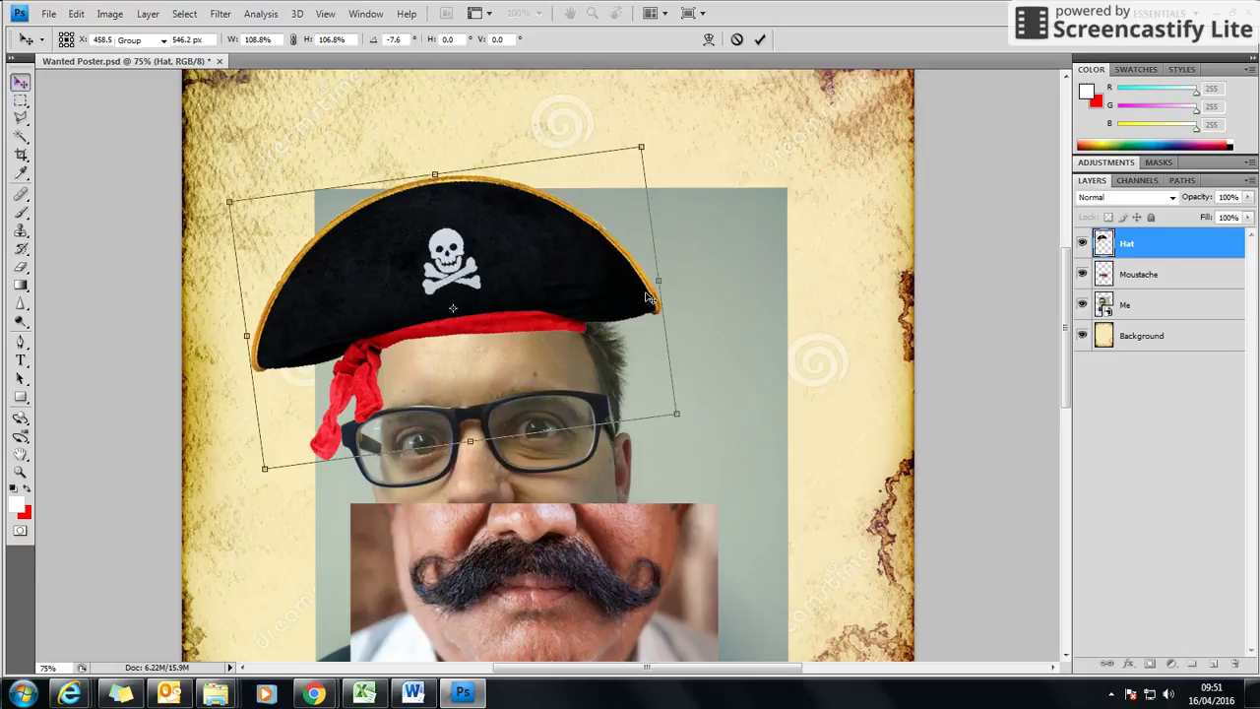